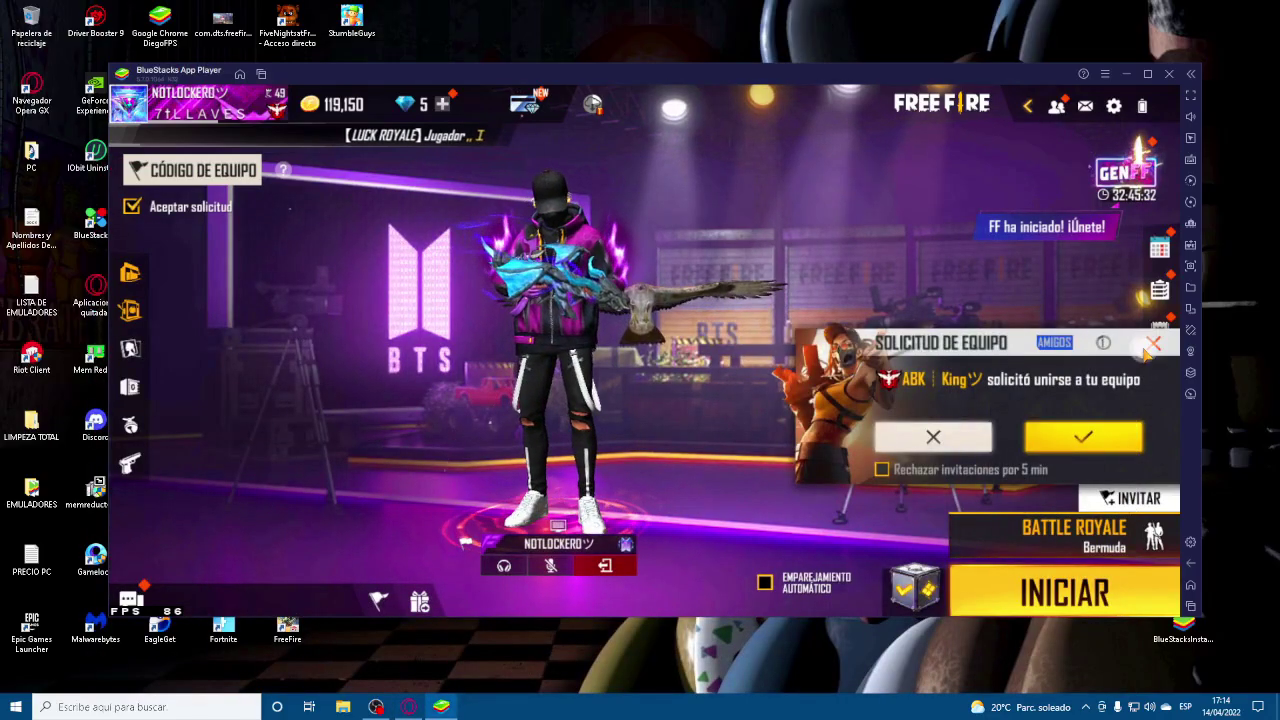
- Dismiss the pending team request in the Free Fire lobby and turn off "Aceptar solicitud"
click(1152, 344)
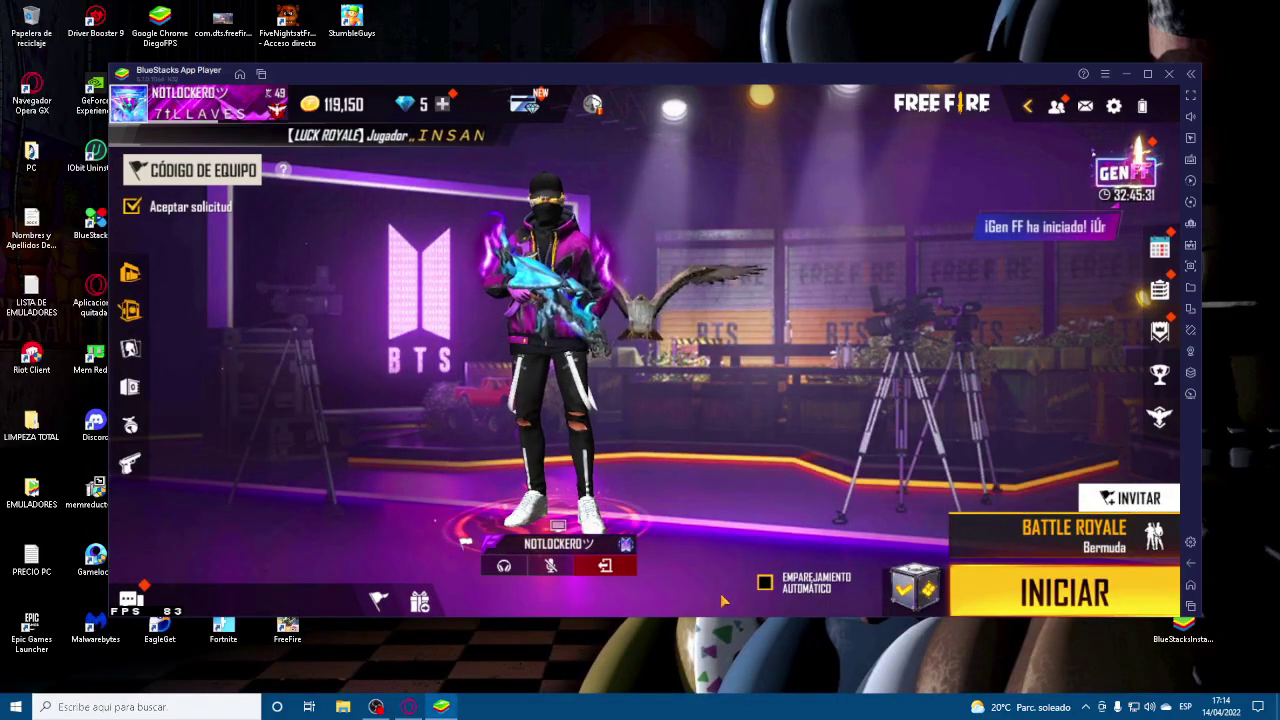
click(131, 206)
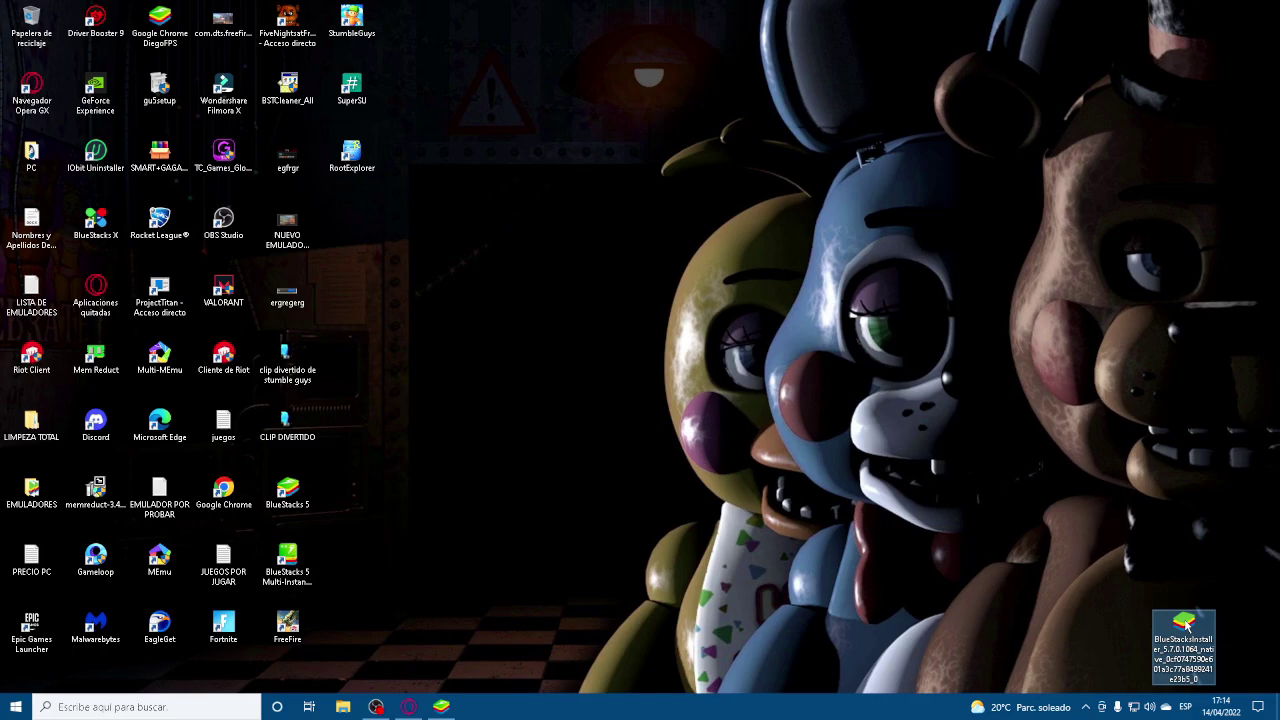
- Move the BlueStacks 5.7.0.1064 installer to the middle of the desktop, then run it and close its window
drag(1185, 652, 608, 245)
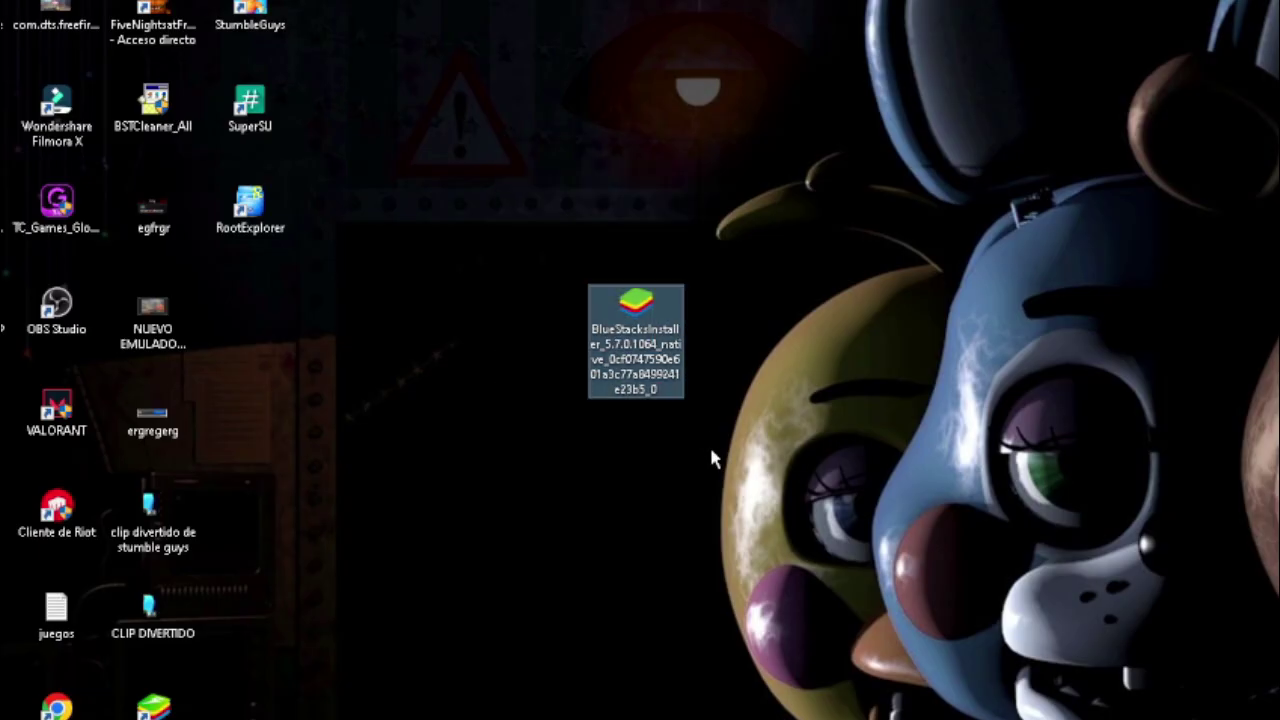
right_click(640, 296)
click(727, 338)
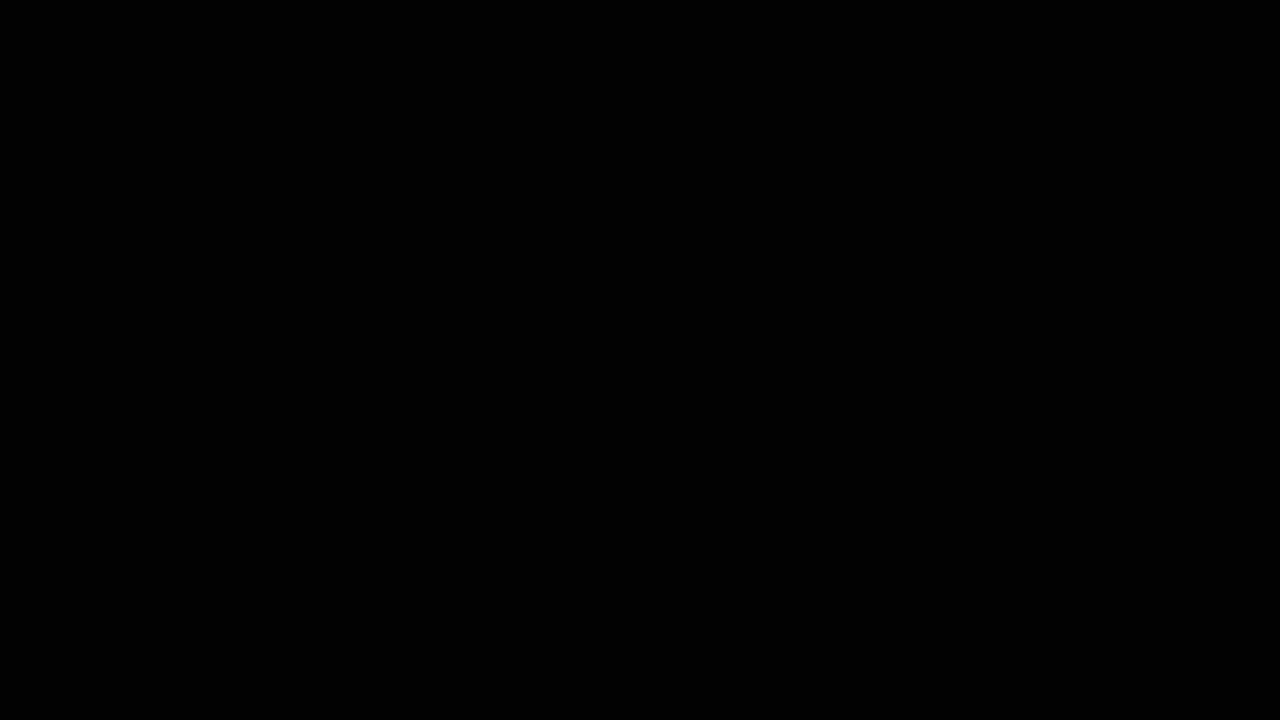
click(614, 431)
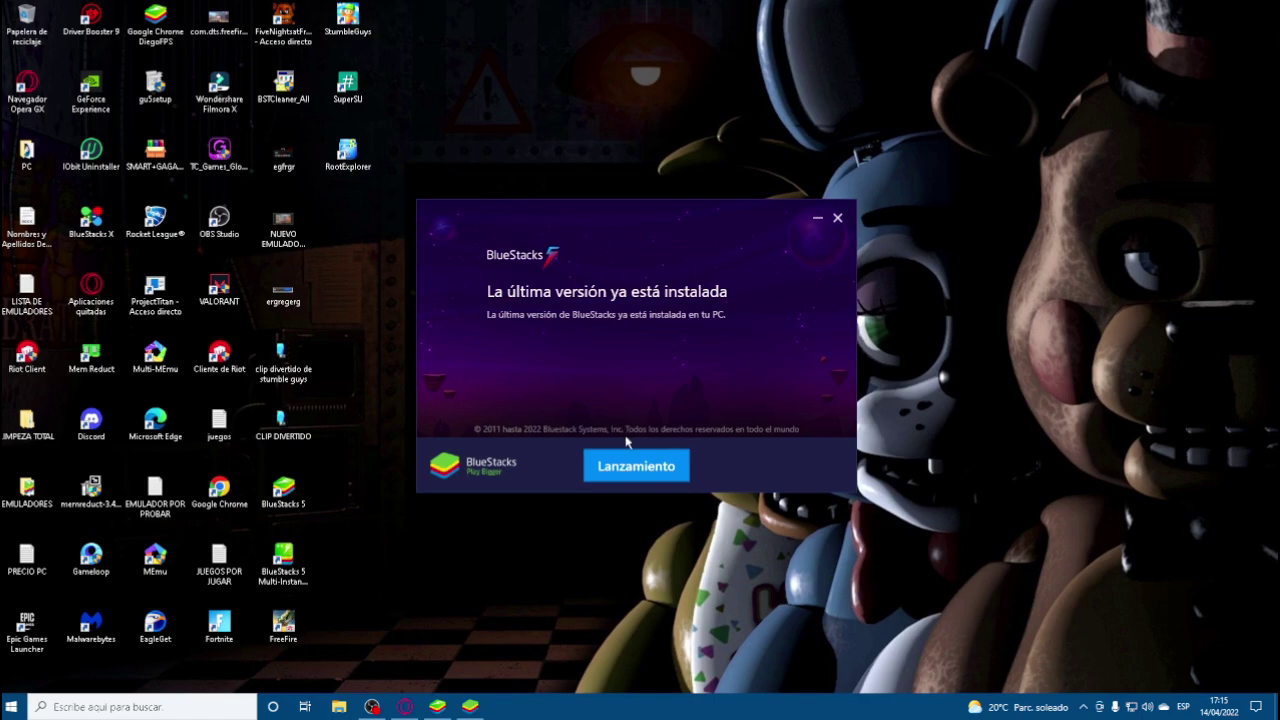
click(636, 462)
click(845, 219)
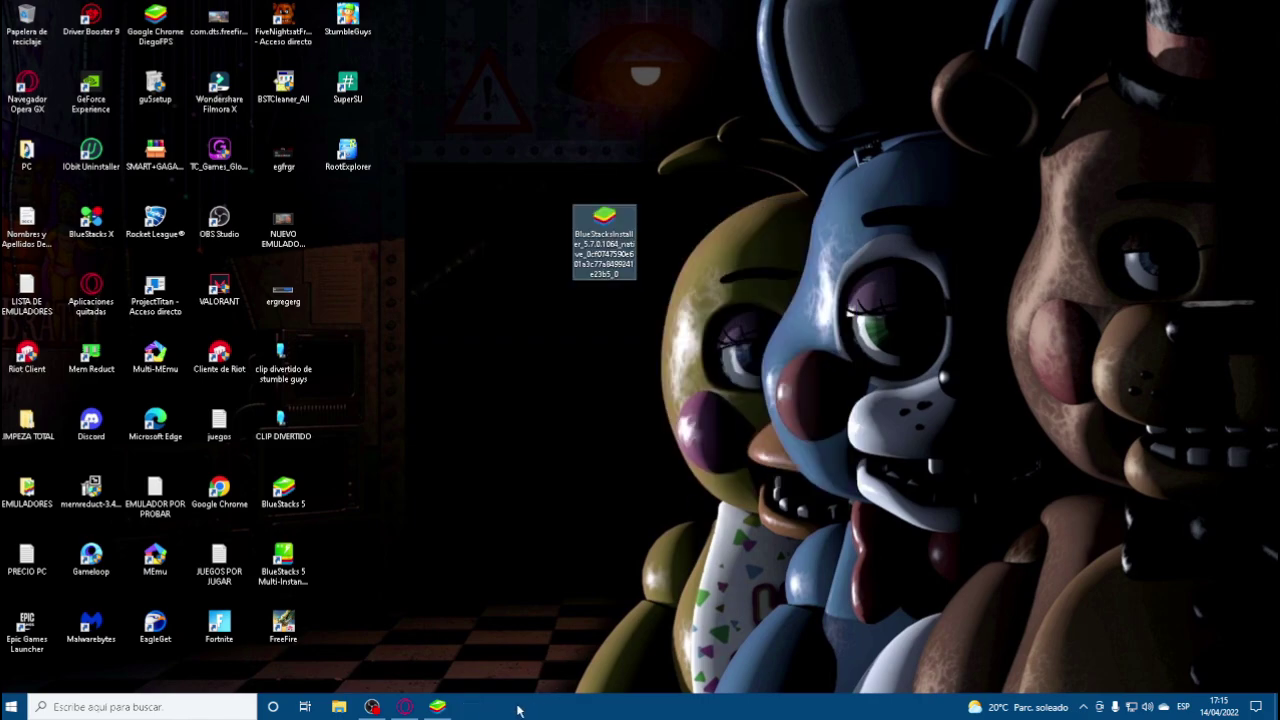
- Switch to BlueStacks App Player and open the applications list in the Android settings
click(437, 708)
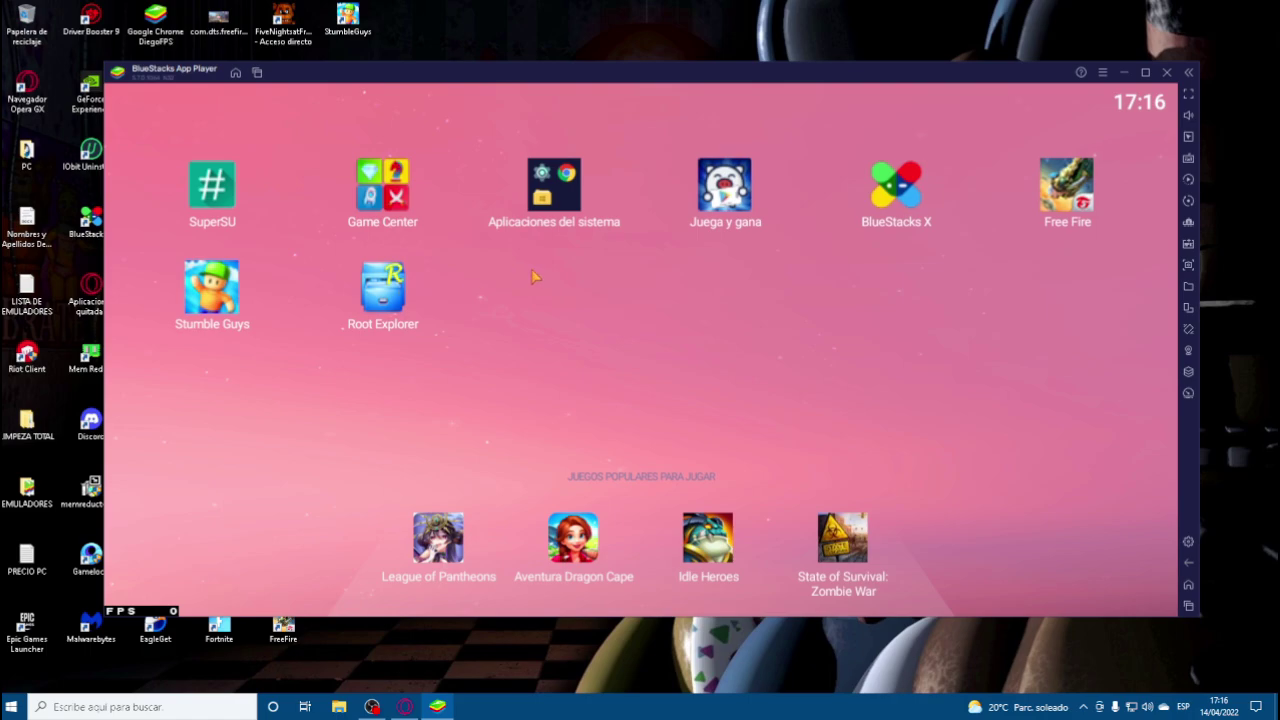
click(548, 218)
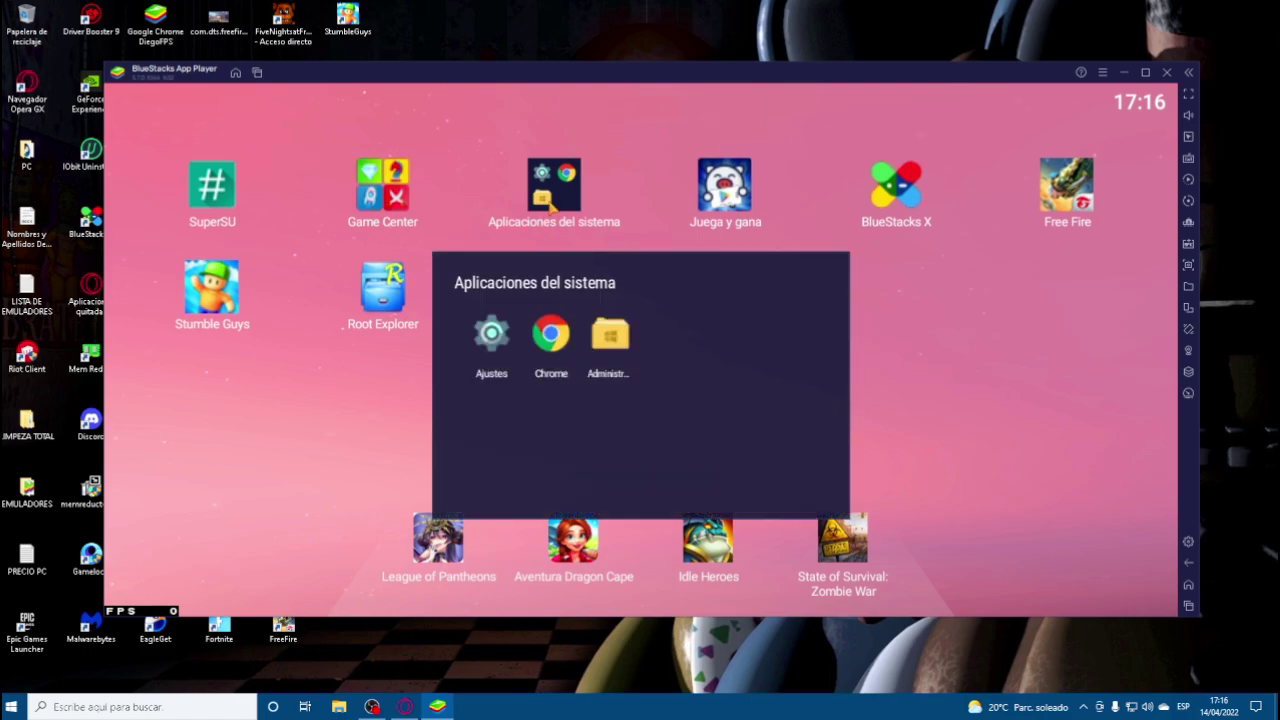
click(487, 349)
click(724, 316)
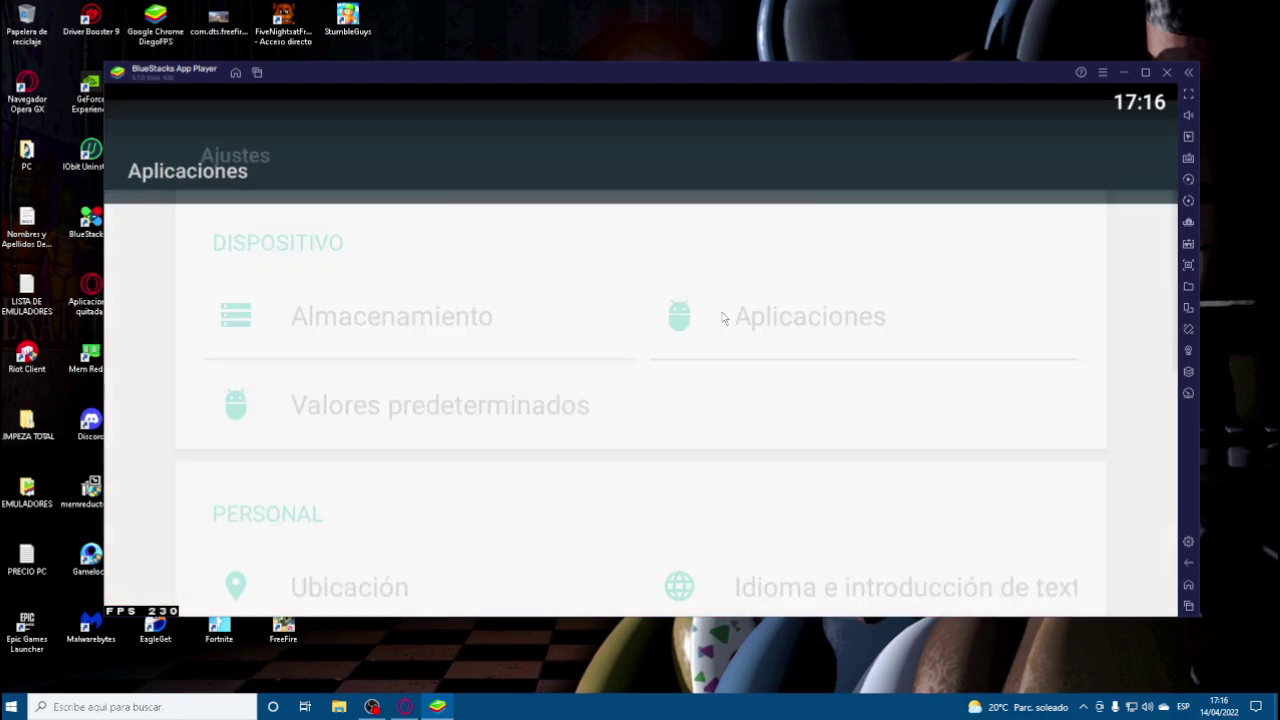
- Look through all applications to check which system and Google apps are disabled, and return to the home screen
scroll(512, 540, down, 5)
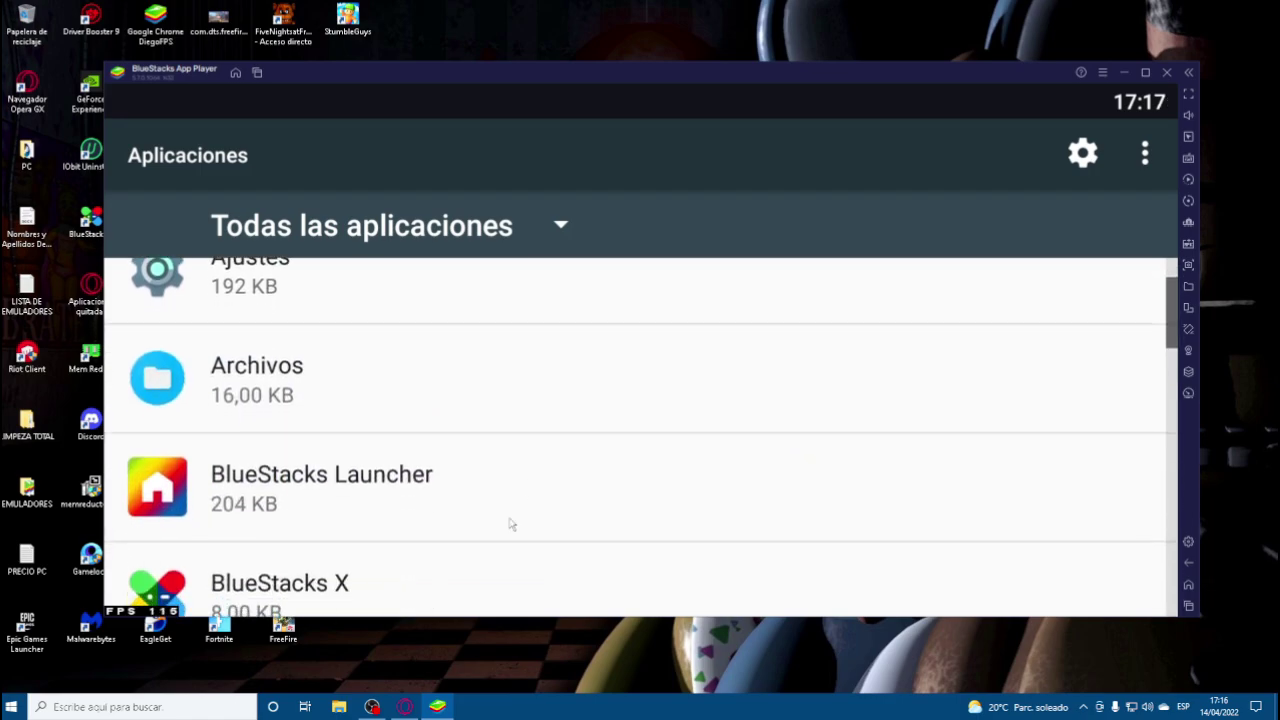
scroll(509, 435, down, 3)
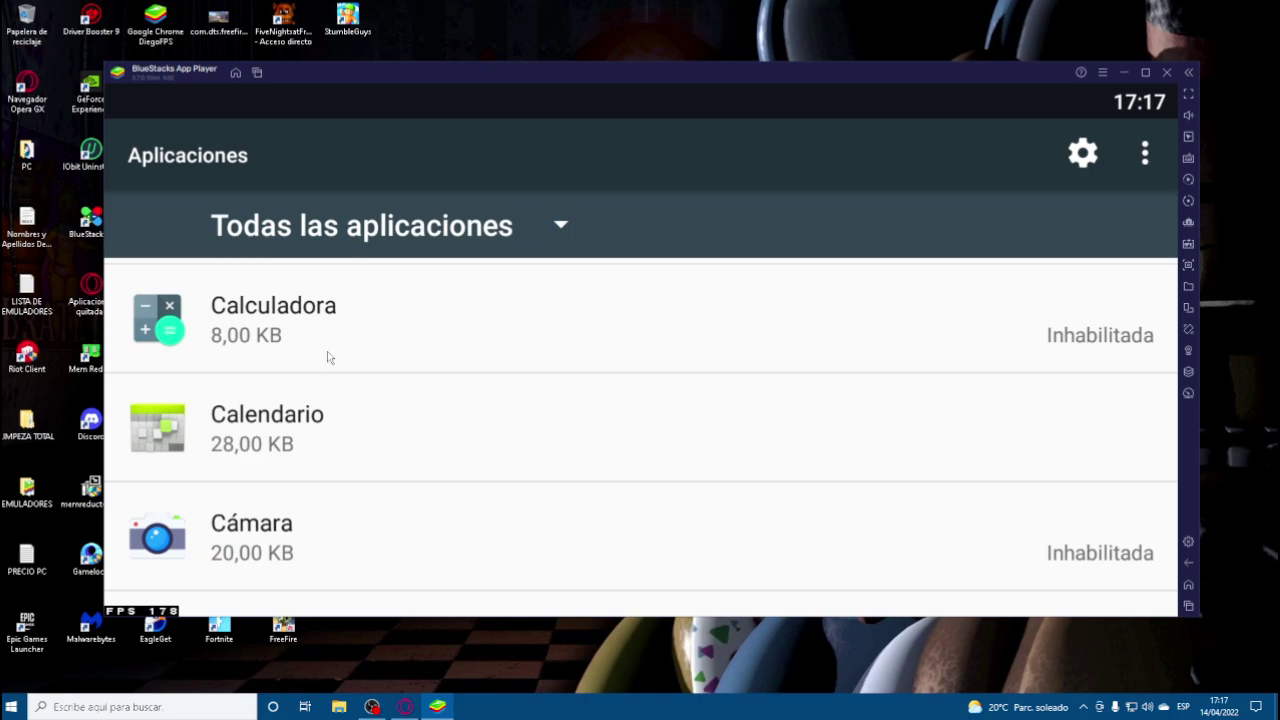
scroll(417, 440, down, 2)
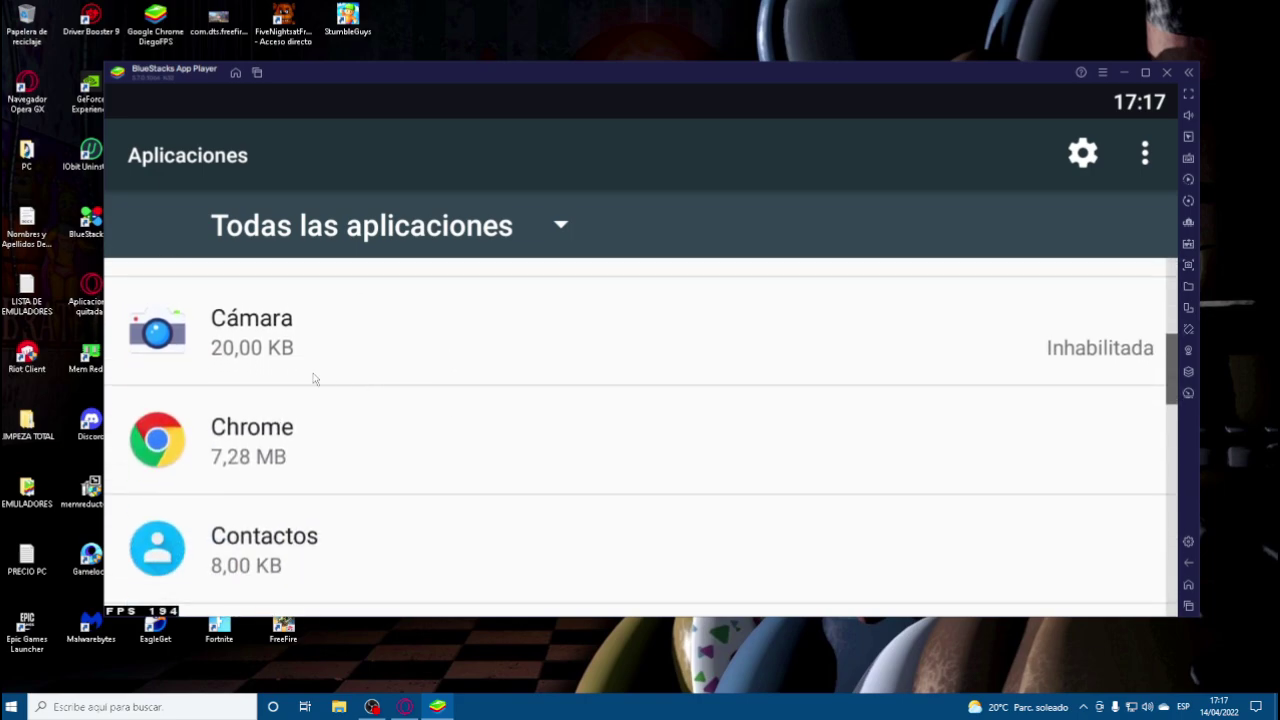
scroll(415, 430, down, 1)
scroll(420, 414, down, 4)
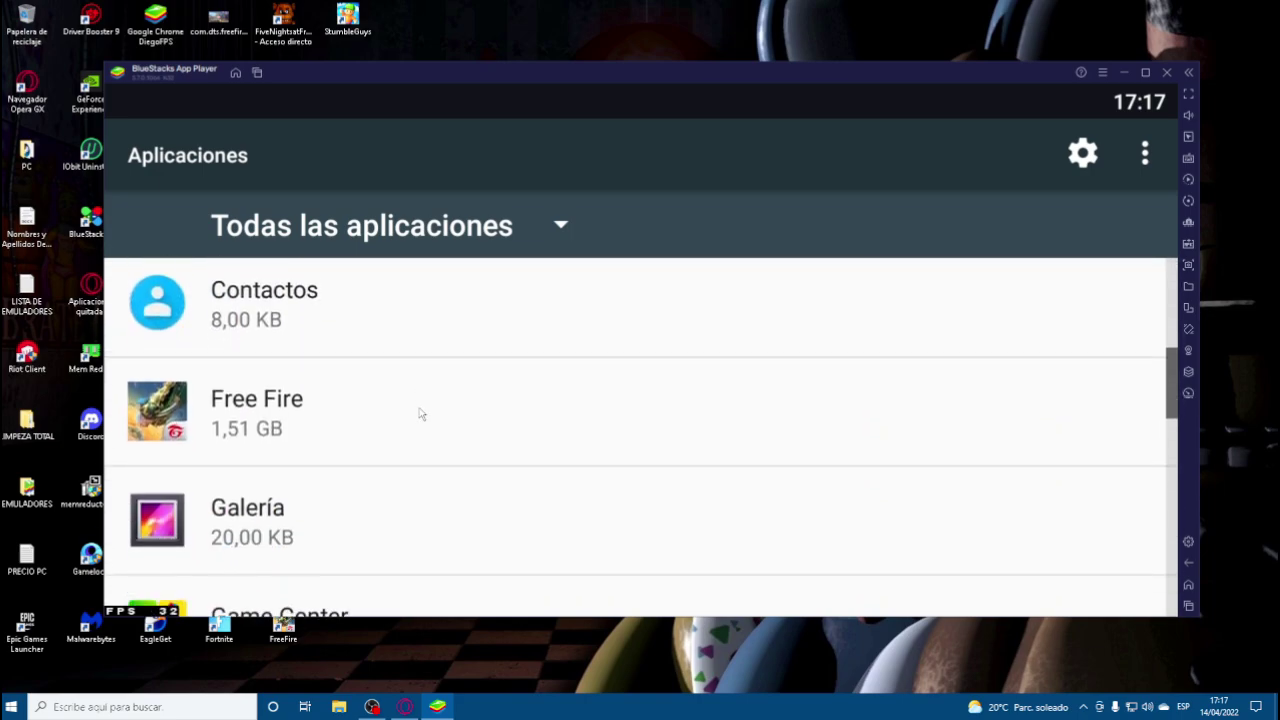
scroll(360, 420, down, 1)
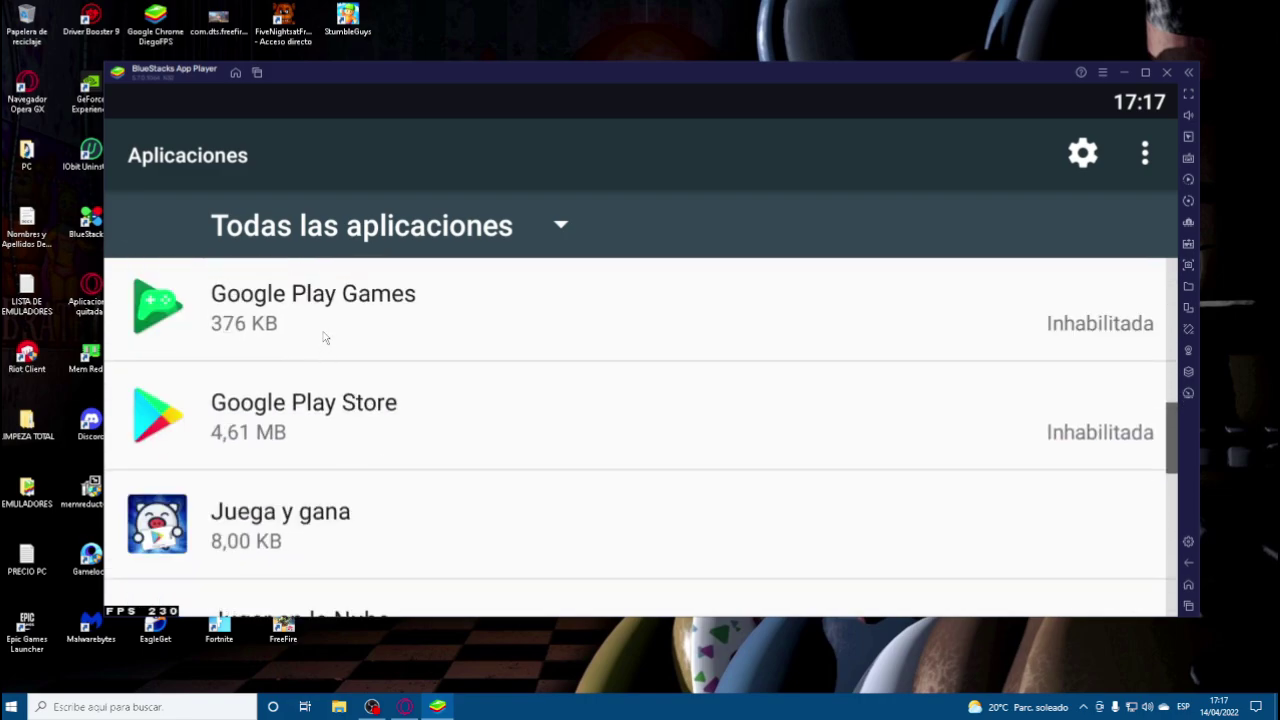
scroll(535, 410, up, 1)
scroll(478, 514, down, 1)
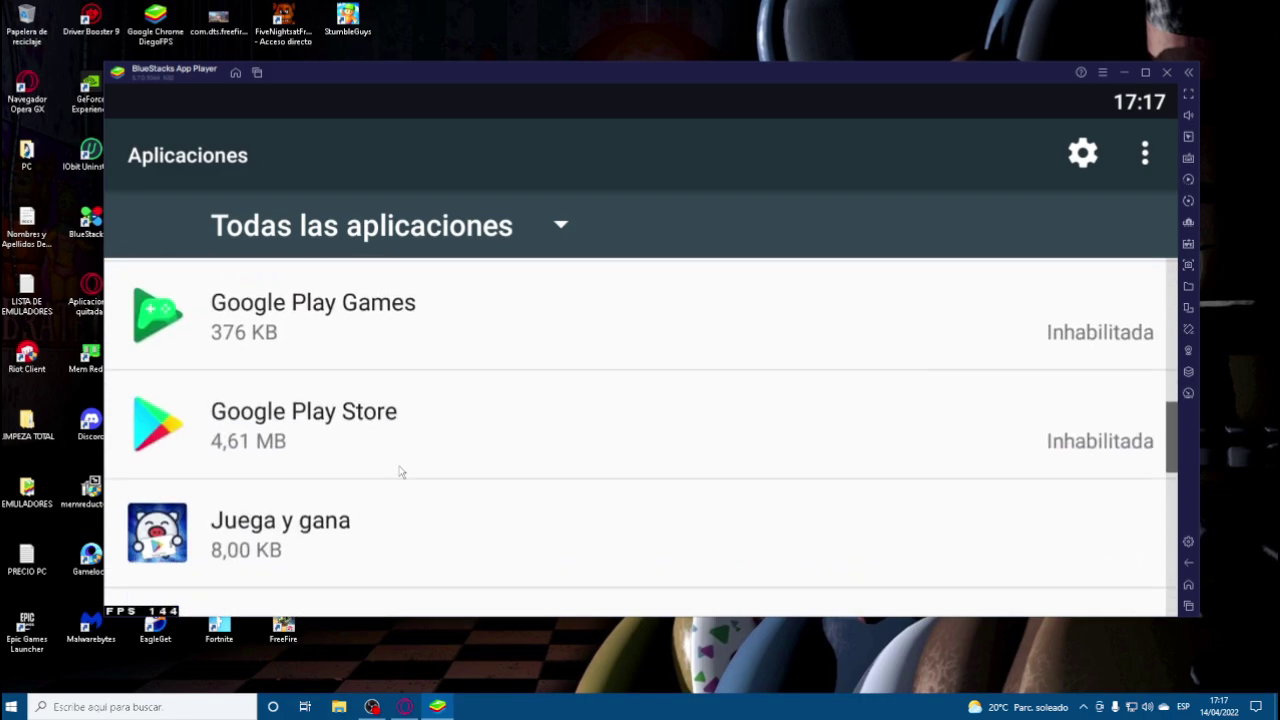
scroll(437, 448, up, 1)
scroll(420, 420, up, 1)
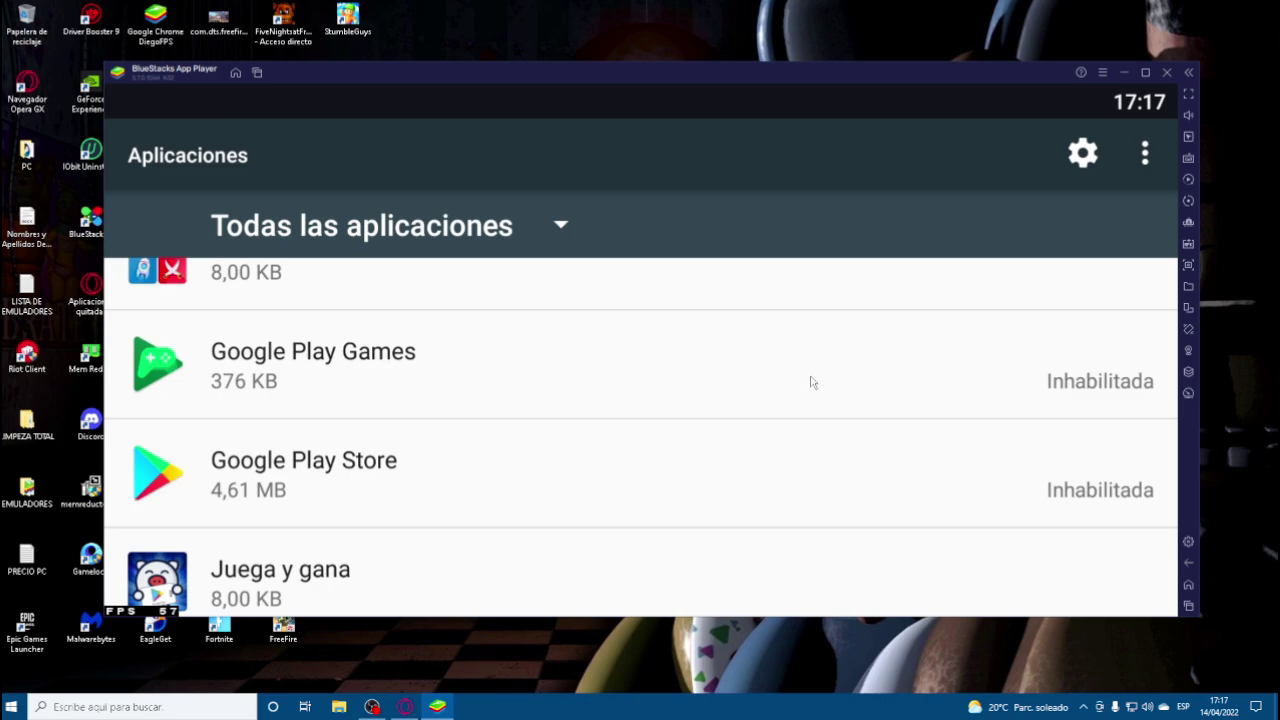
drag(555, 490, 574, 344)
scroll(575, 346, down, 3)
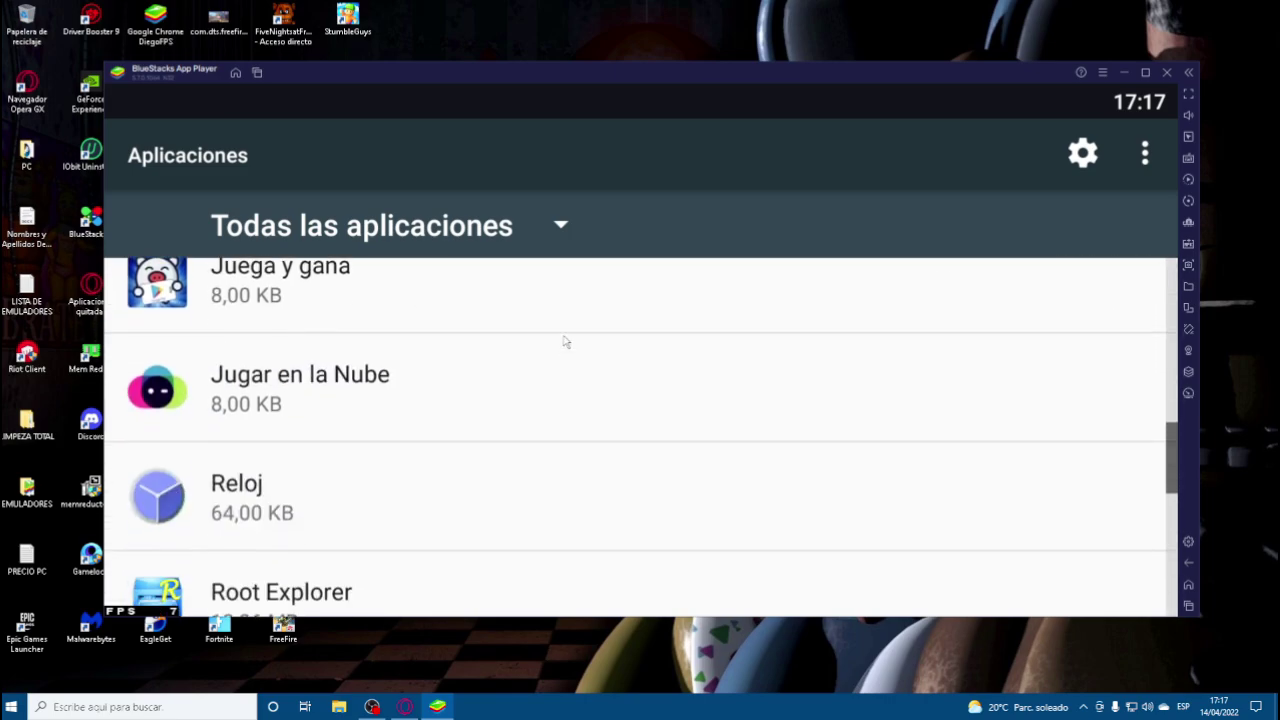
scroll(366, 449, up, 2)
scroll(411, 457, down, 2)
scroll(487, 537, up, 2)
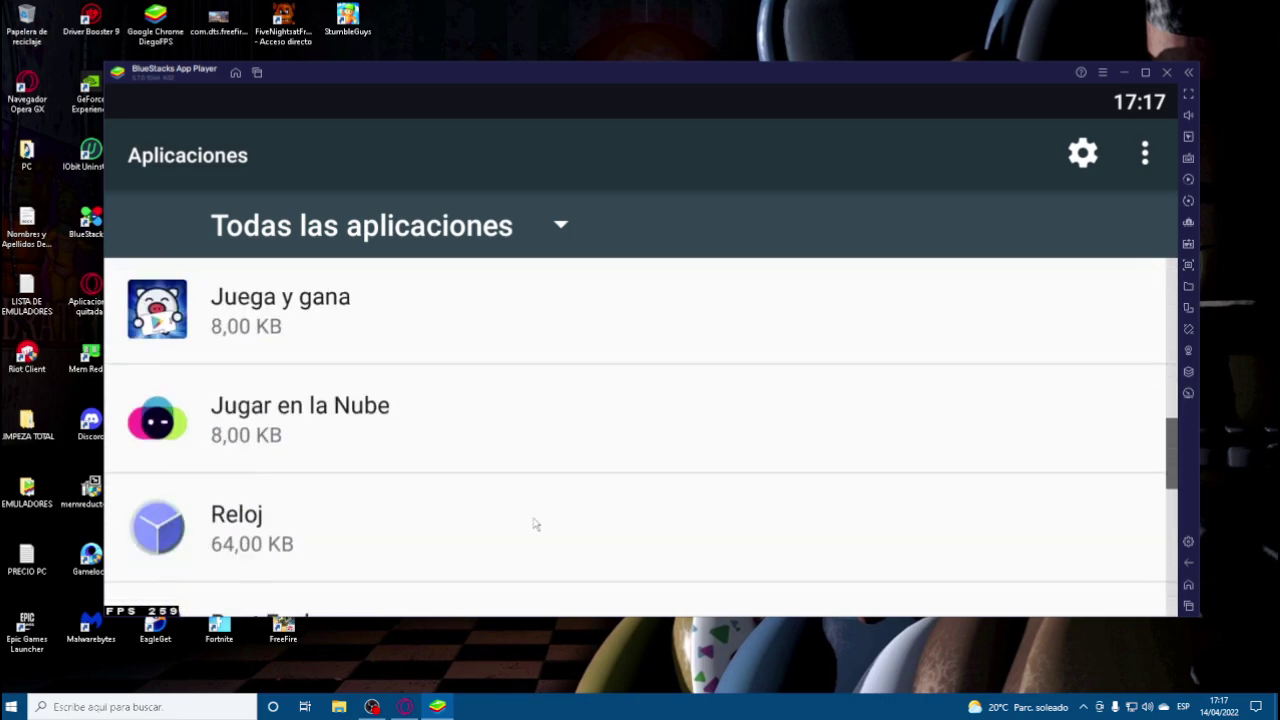
scroll(543, 531, down, 5)
scroll(457, 397, up, 2)
scroll(523, 383, up, 6)
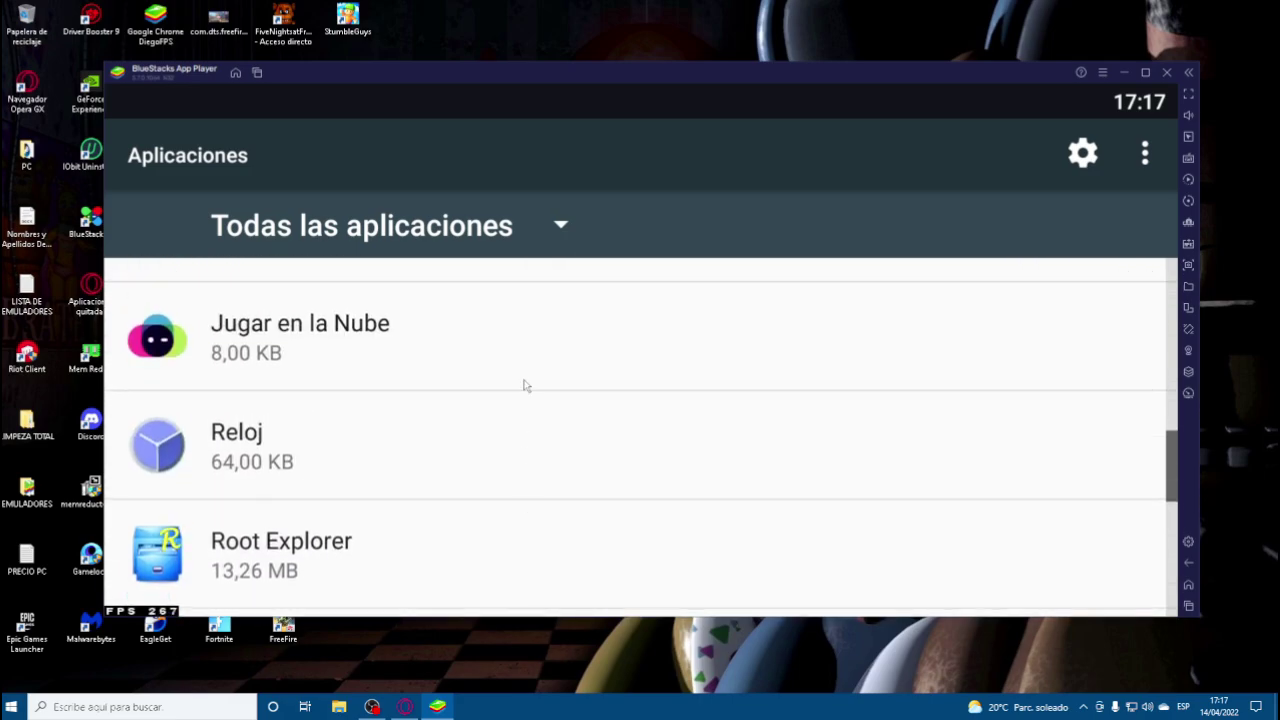
click(235, 72)
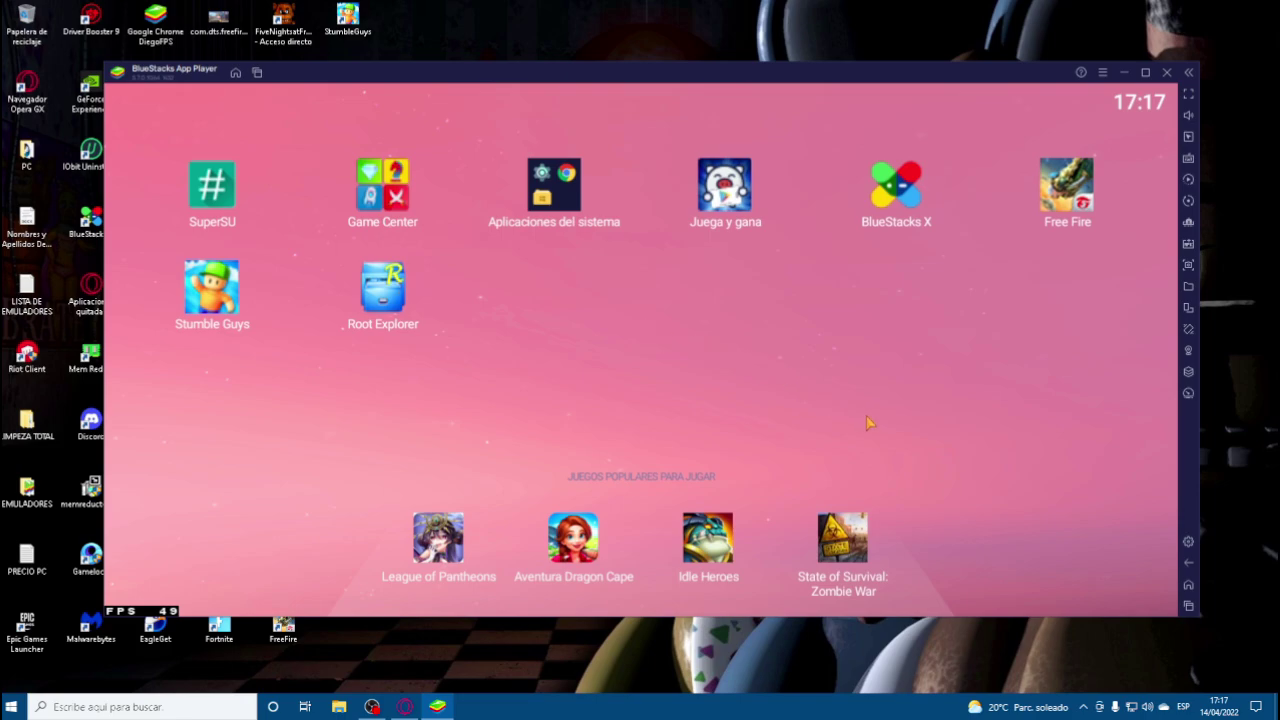
click(1189, 246)
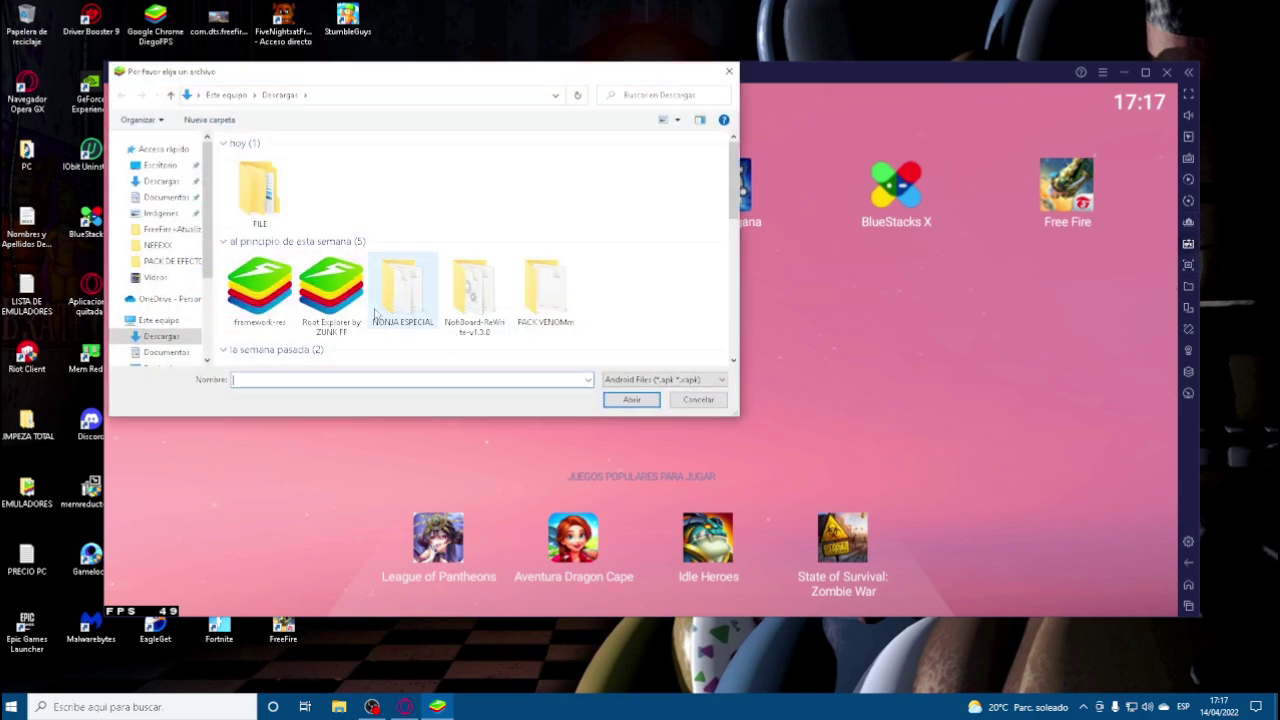
click(164, 181)
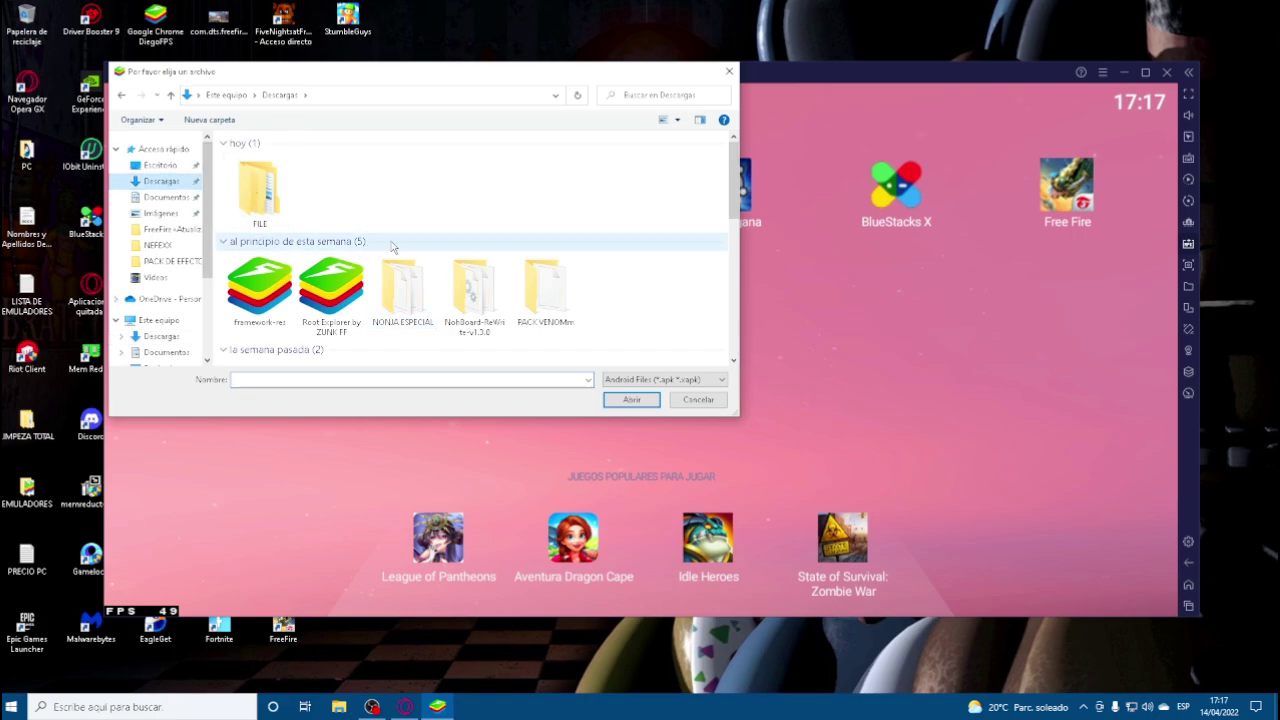
scroll(436, 268, down, 3)
scroll(436, 268, down, 3)
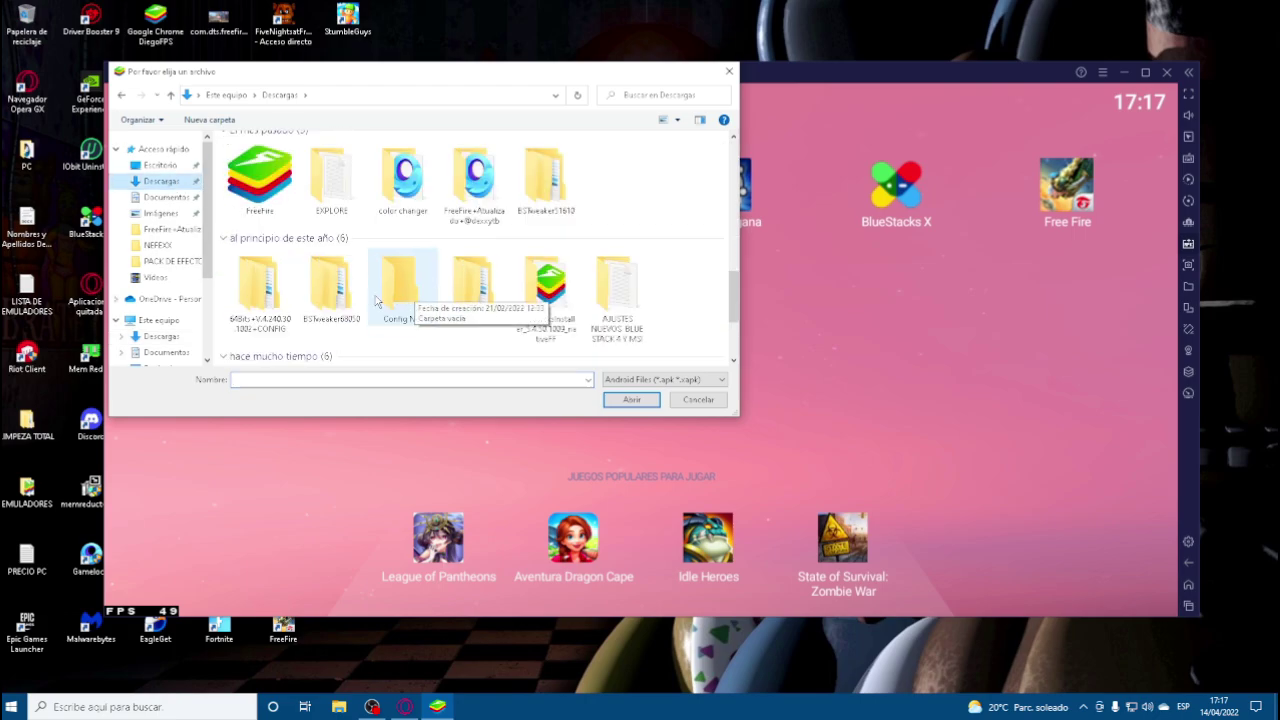
click(470, 204)
double_click(469, 202)
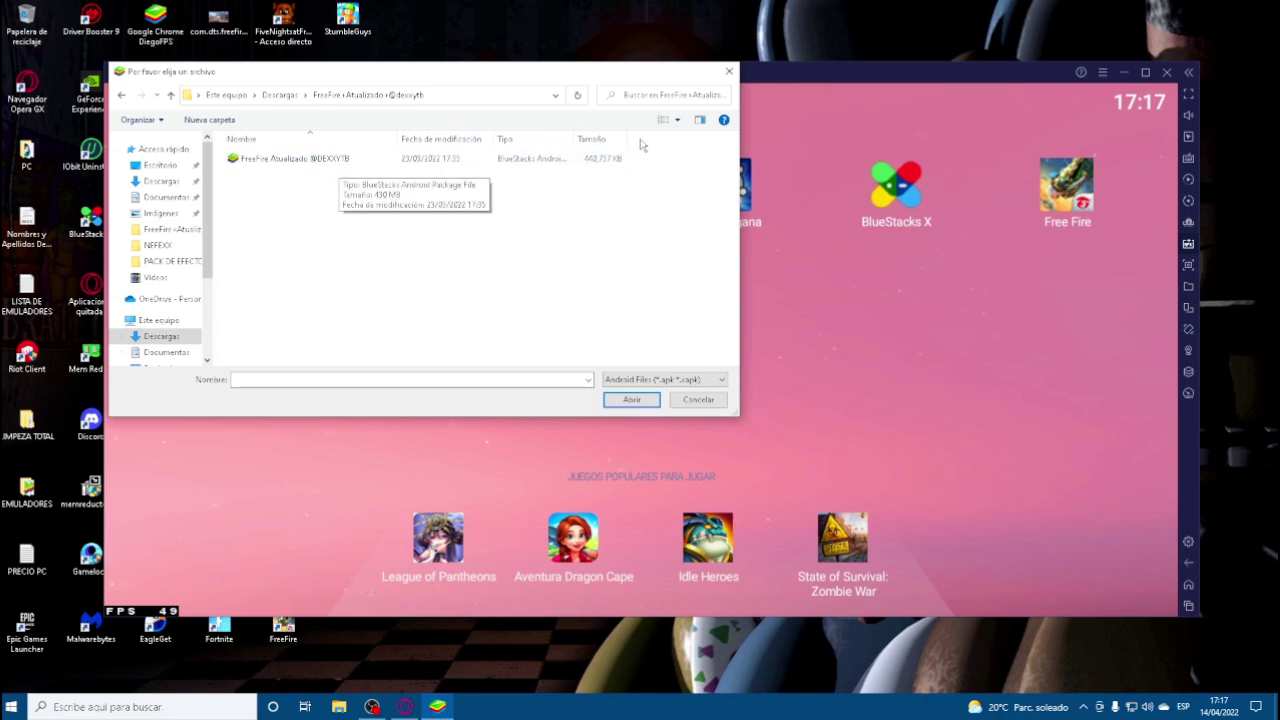
double_click(340, 160)
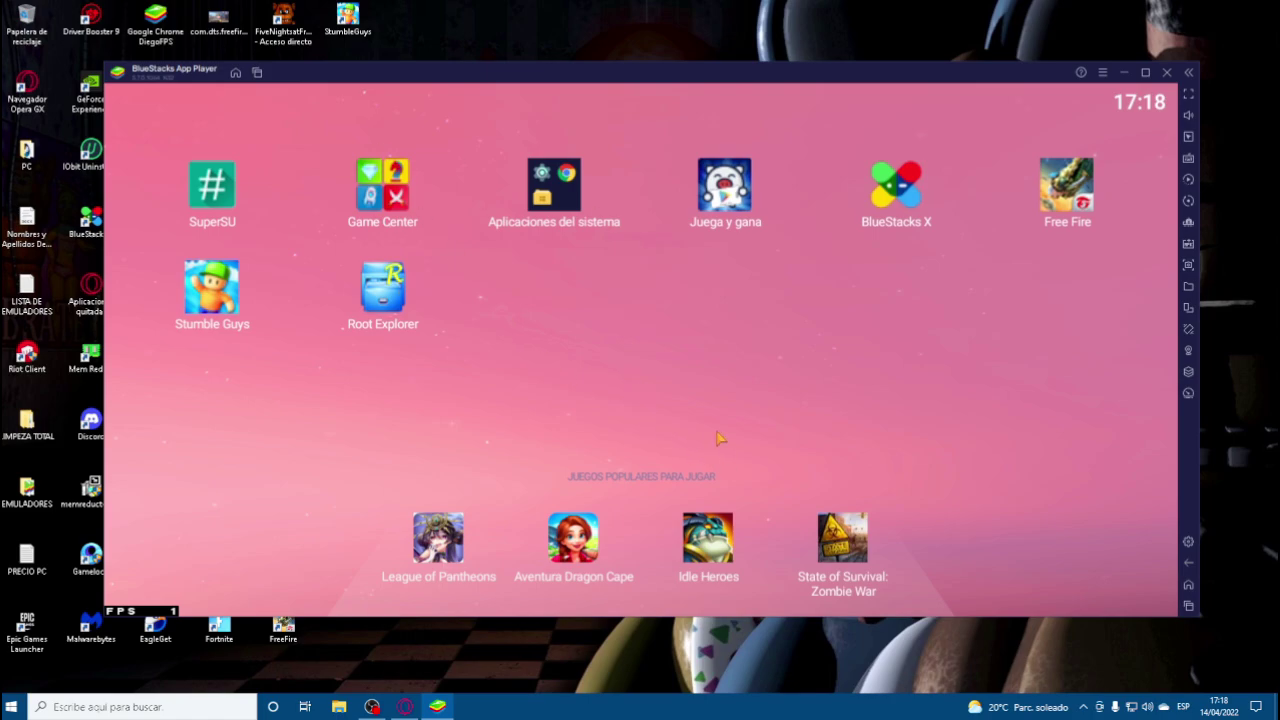
- In the emulator's performance settings, try a custom memory allocation of 900 MB and set it back to Alto (4 GB)
click(1188, 541)
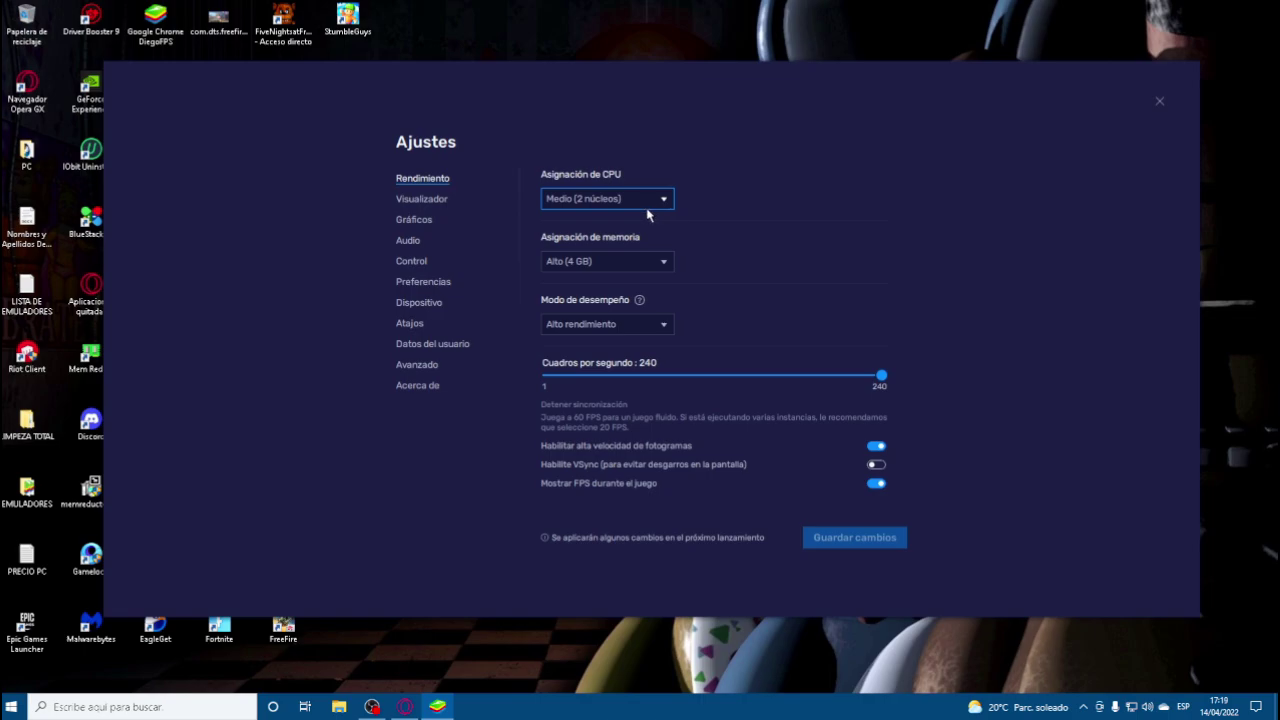
click(664, 262)
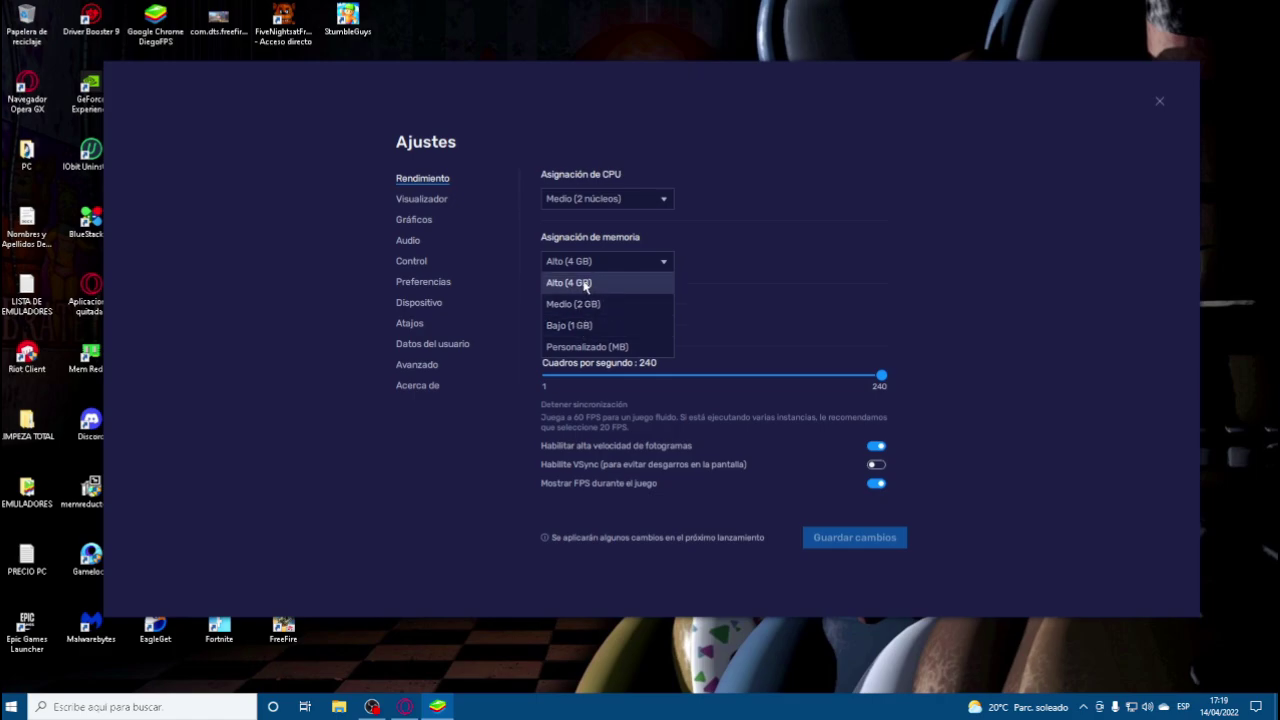
click(587, 346)
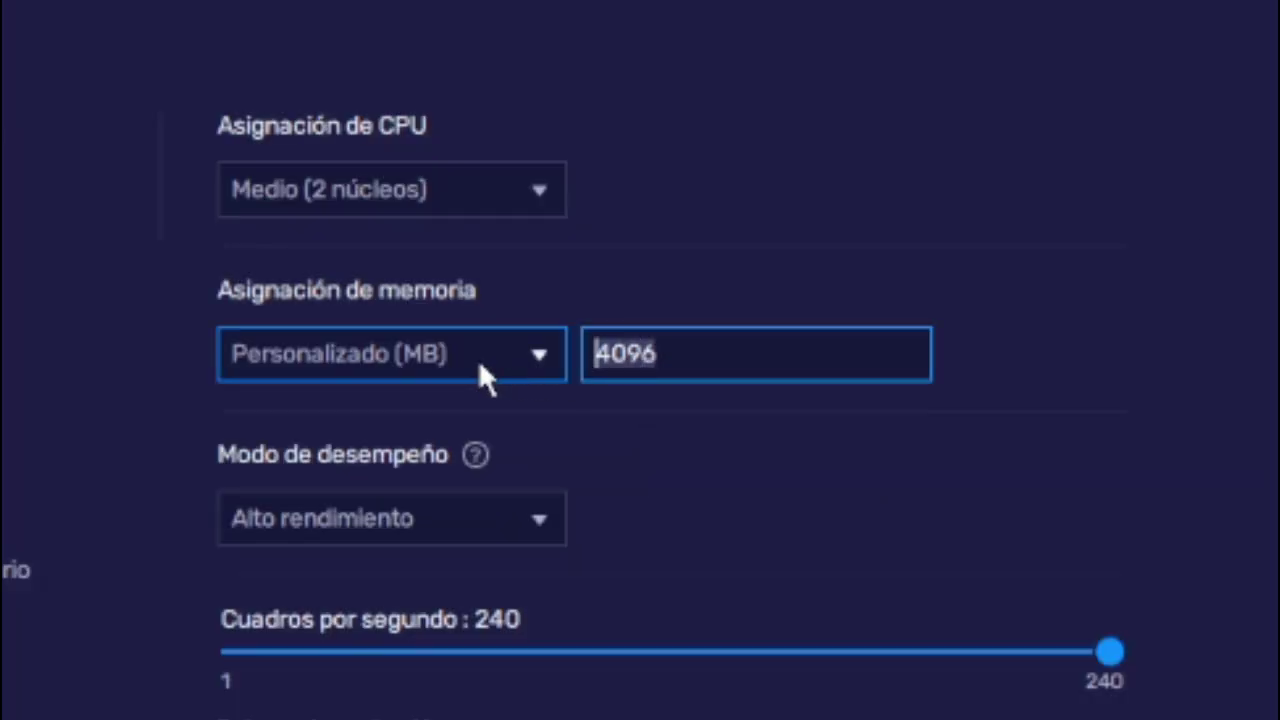
text(900)
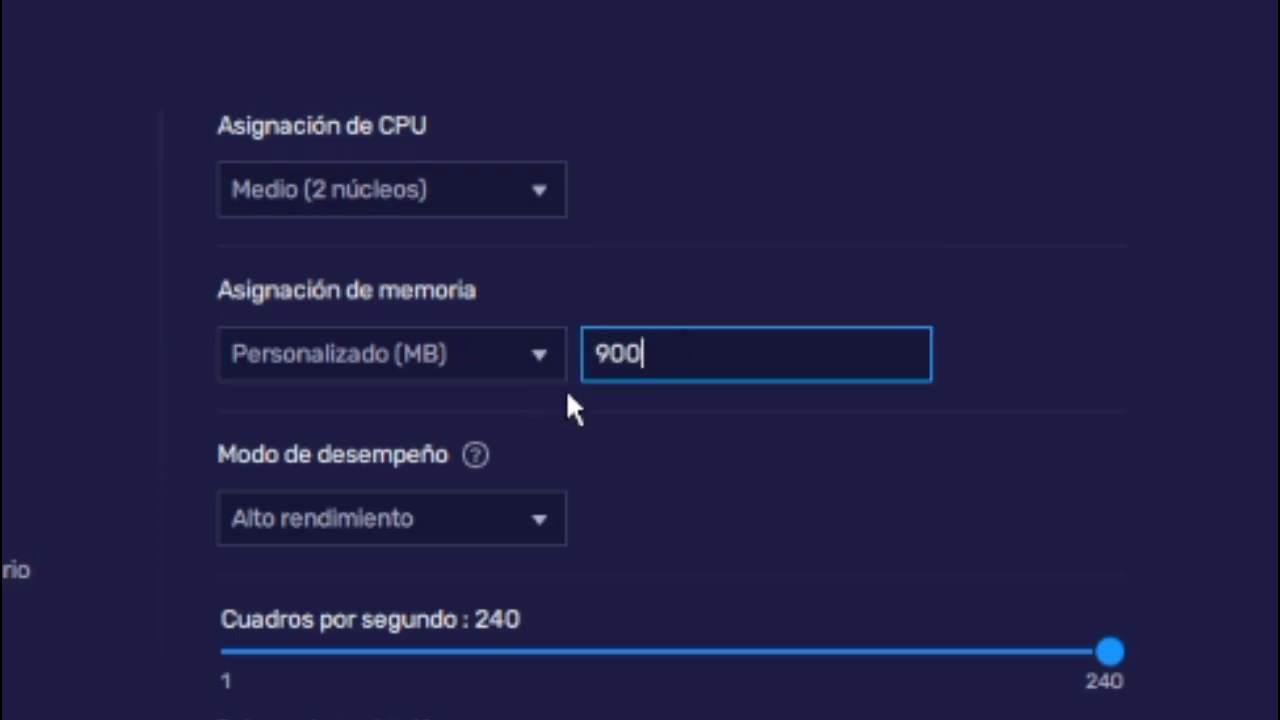
double_click(617, 353)
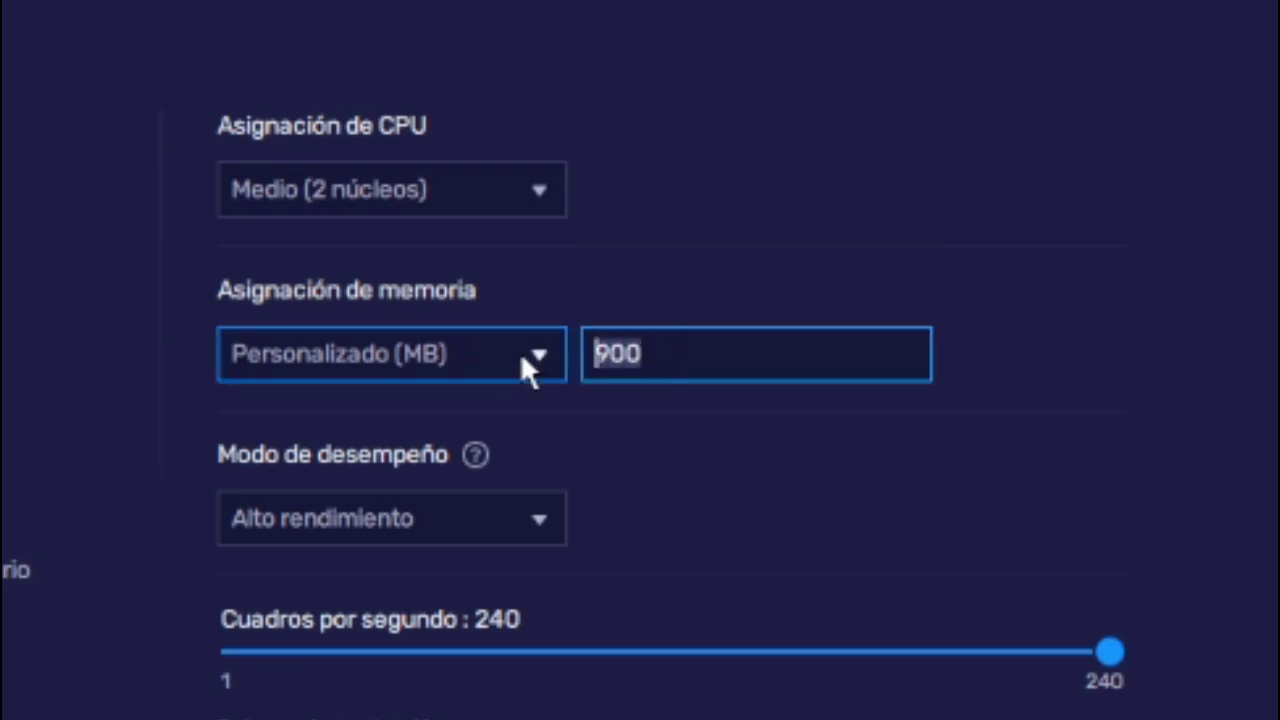
key(BackSpace)
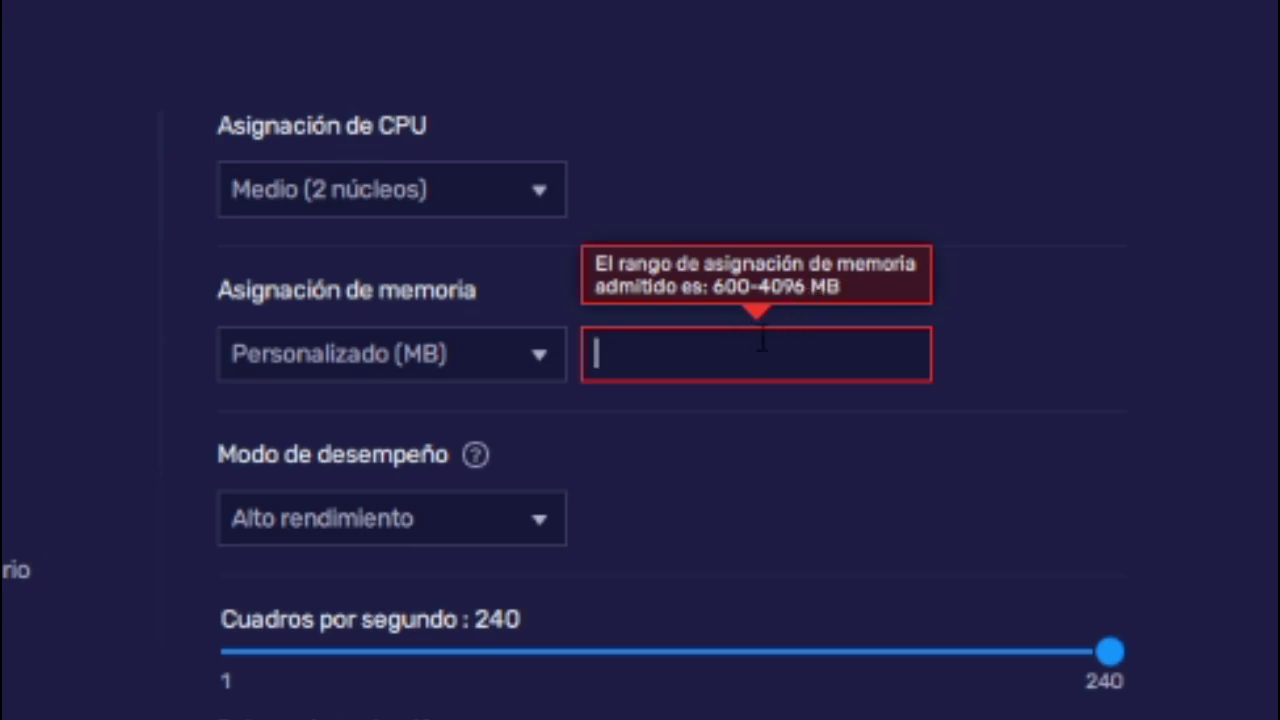
click(557, 352)
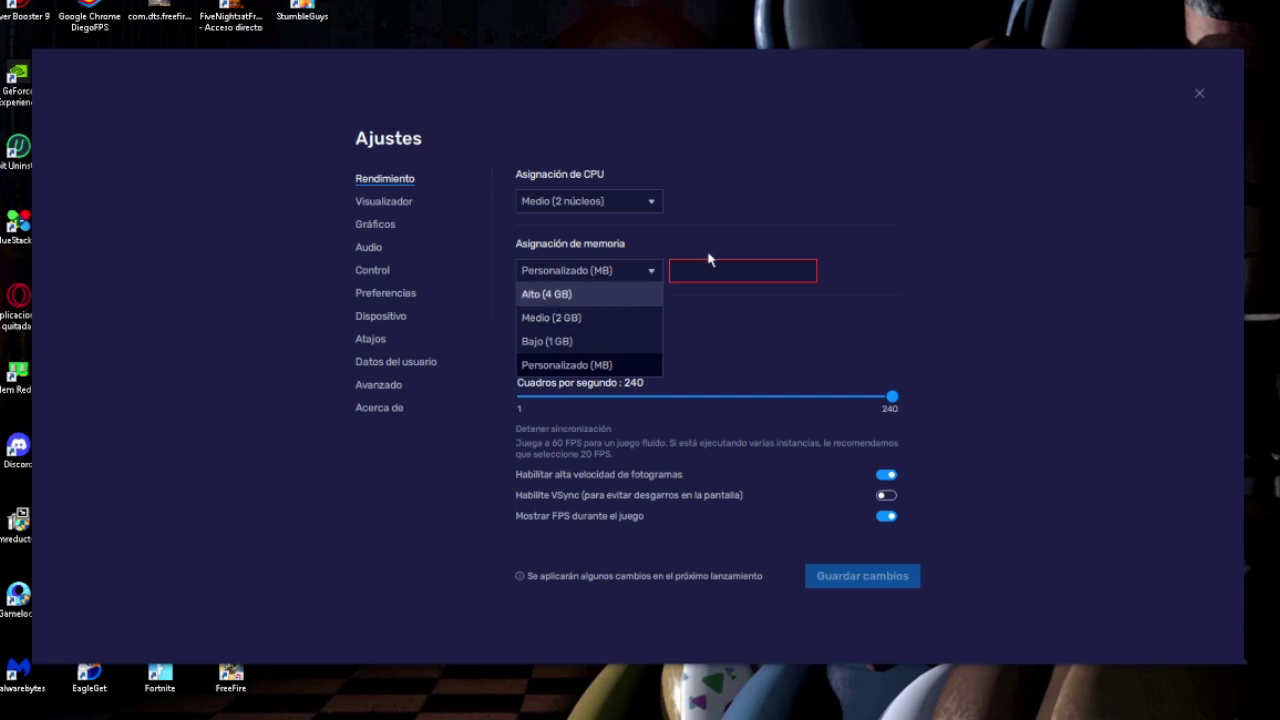
click(580, 296)
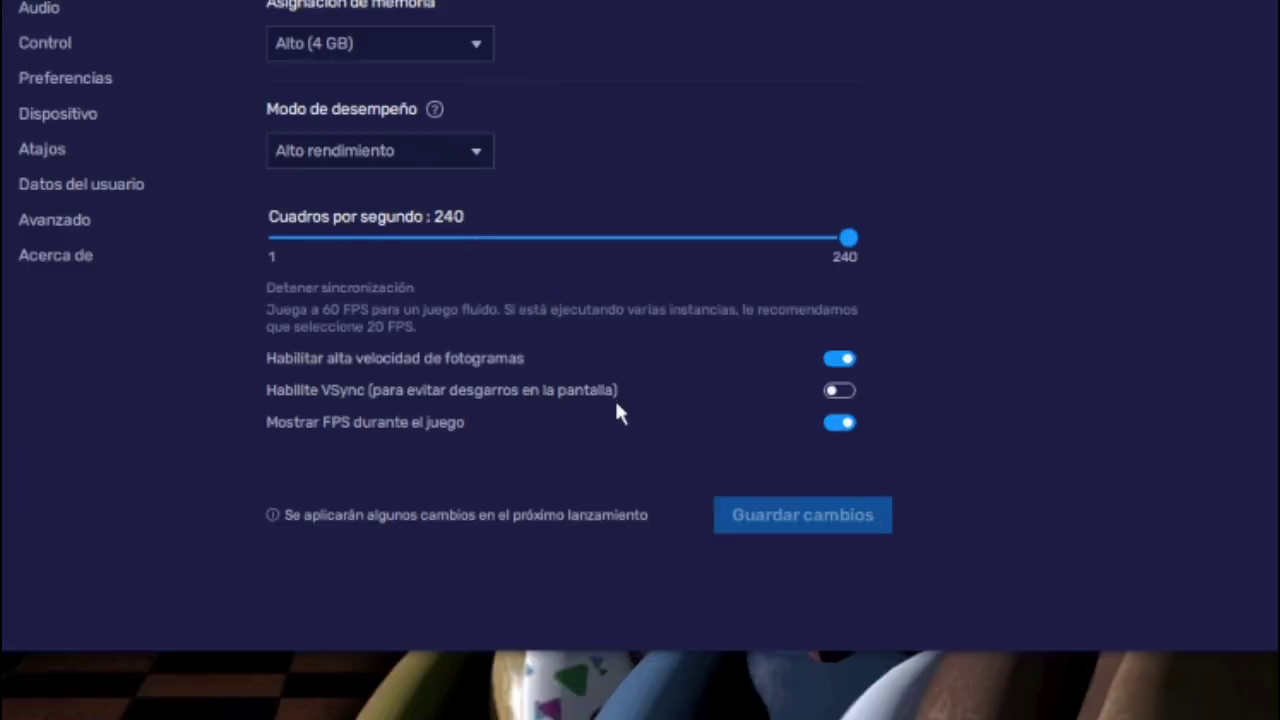
- Toggle the high frame rate option off and back on, and turn off the FPS display during play
click(843, 362)
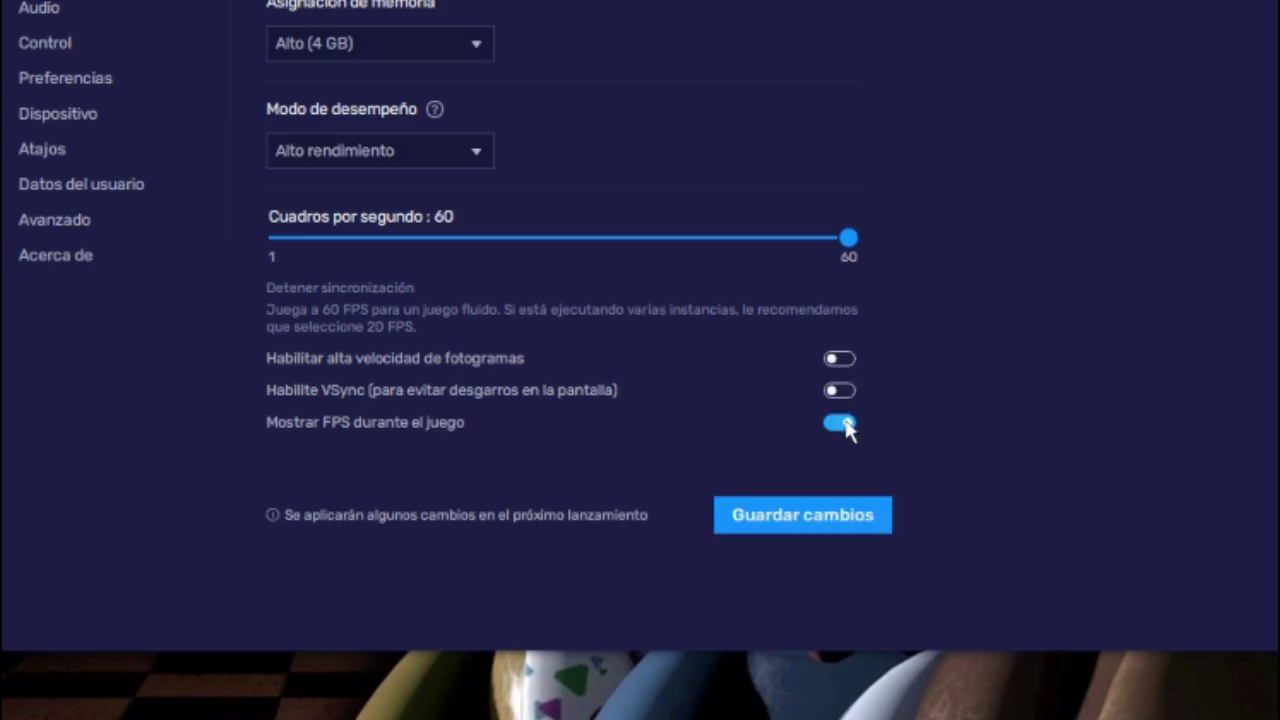
click(846, 425)
click(837, 359)
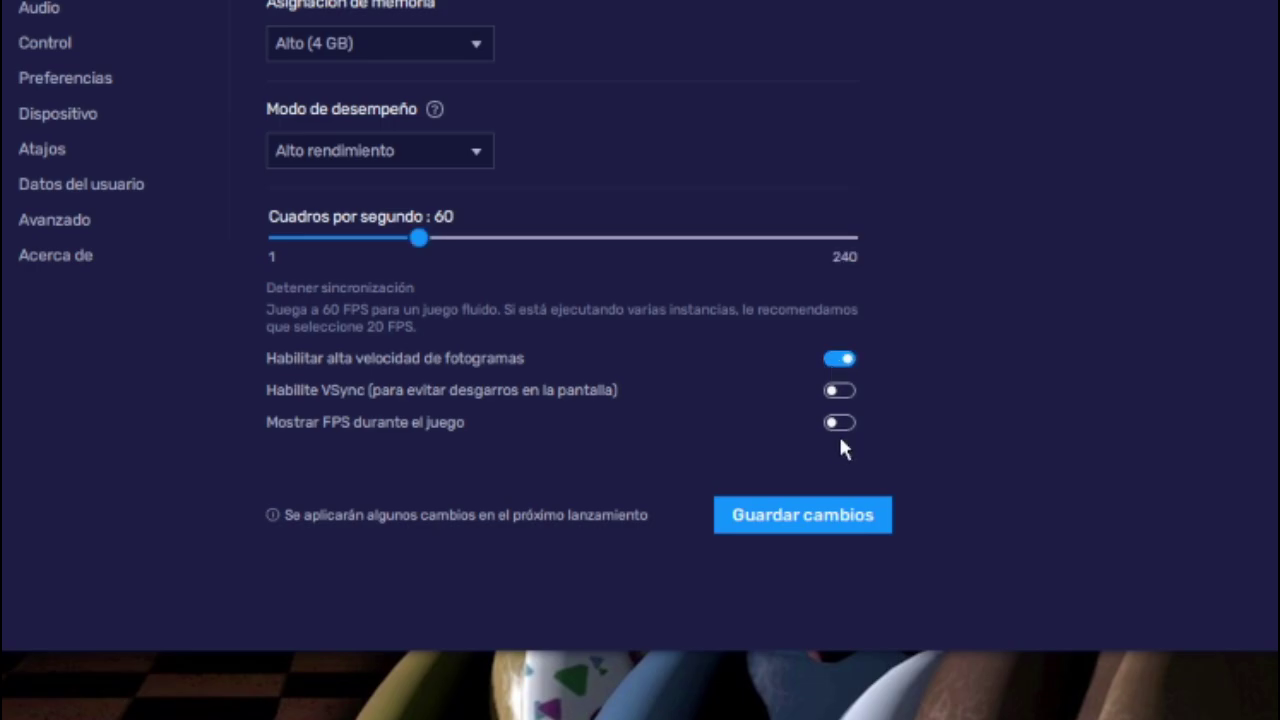
- Turn on the FPS display during play and raise the frames per second to 240
click(840, 422)
drag(487, 240, 862, 239)
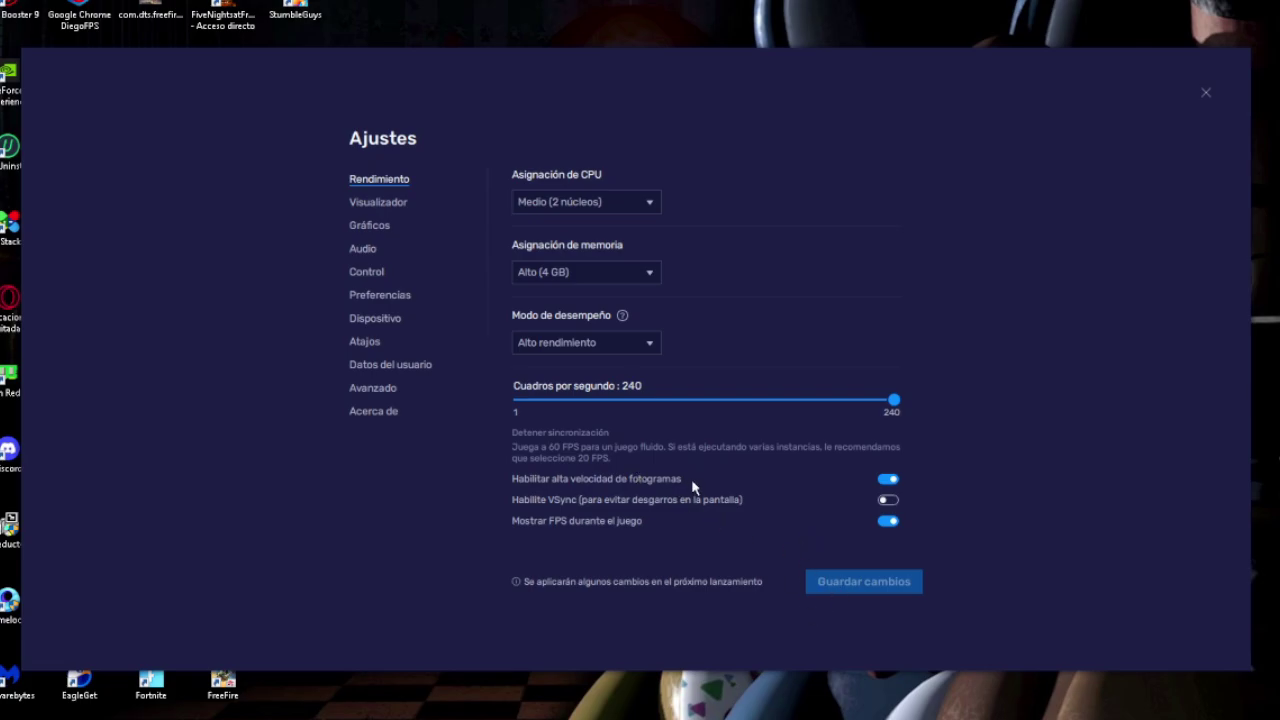
- In the emulator's display settings, review the available screen resolution options without changing the custom resolution
click(380, 207)
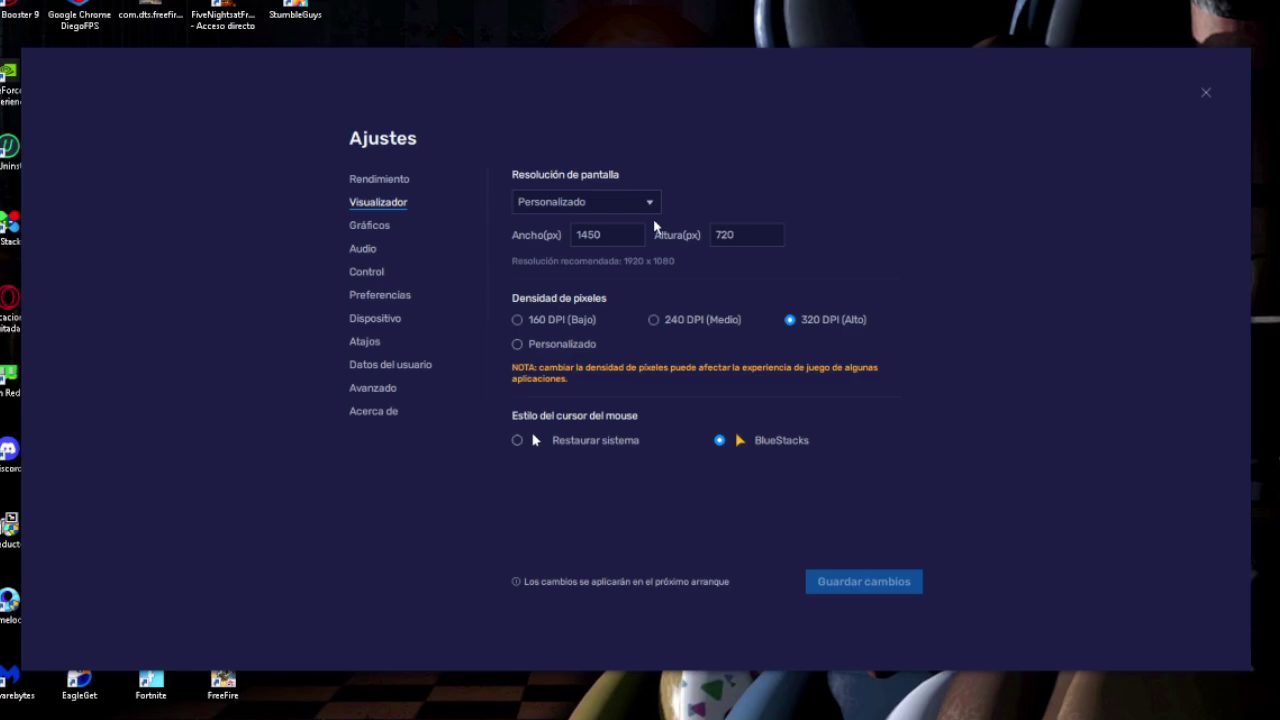
click(650, 204)
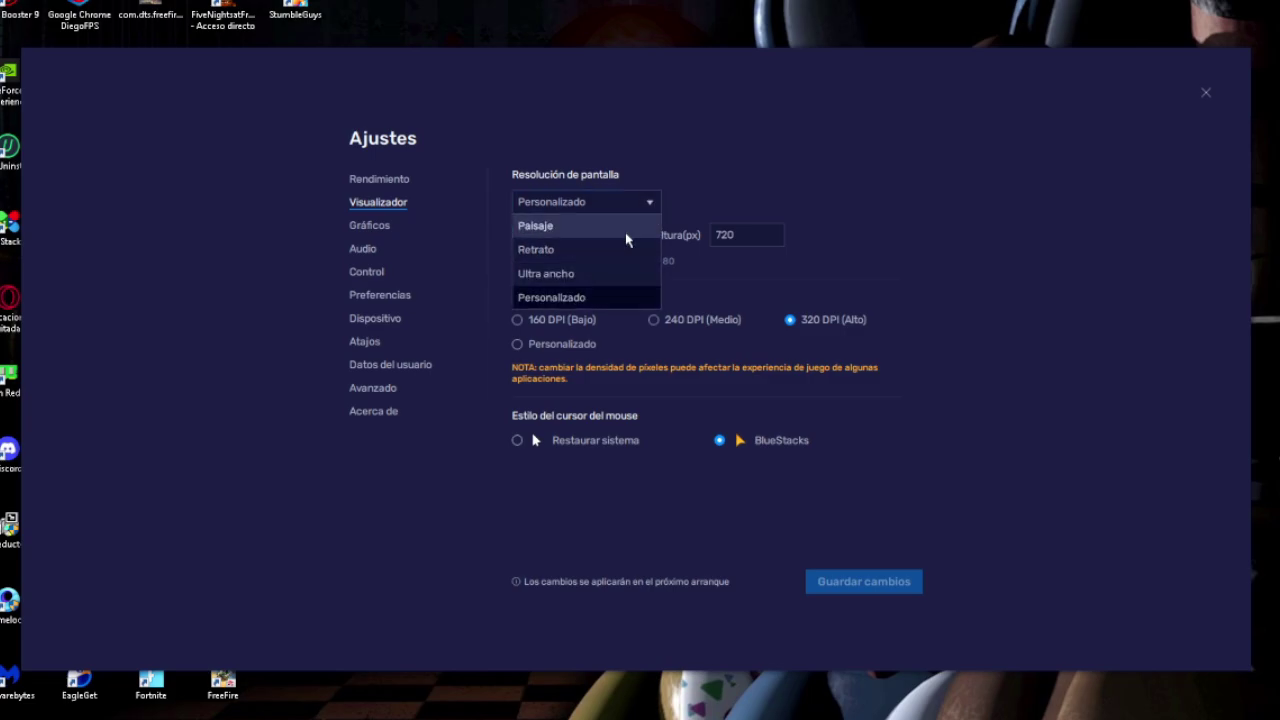
click(684, 279)
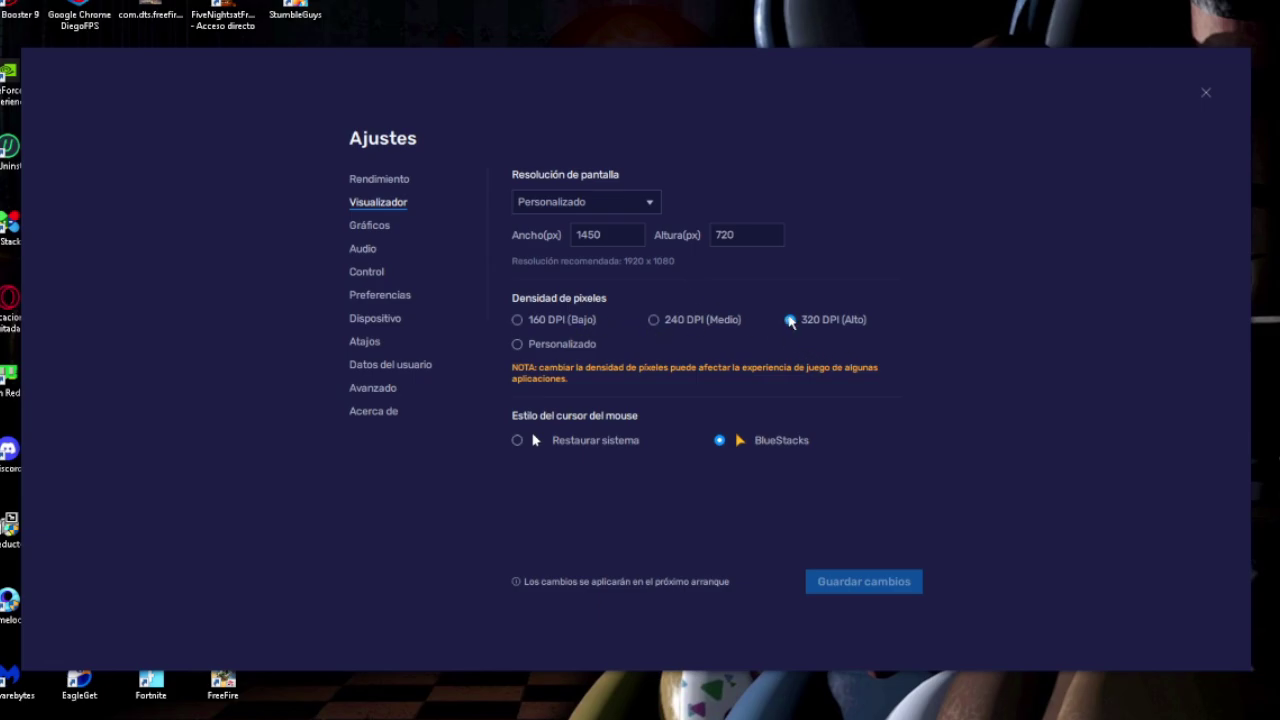
- Try a custom pixel density and select 320 DPI (Alto) again
click(517, 344)
click(612, 344)
double_click(610, 344)
key(BackSpace)
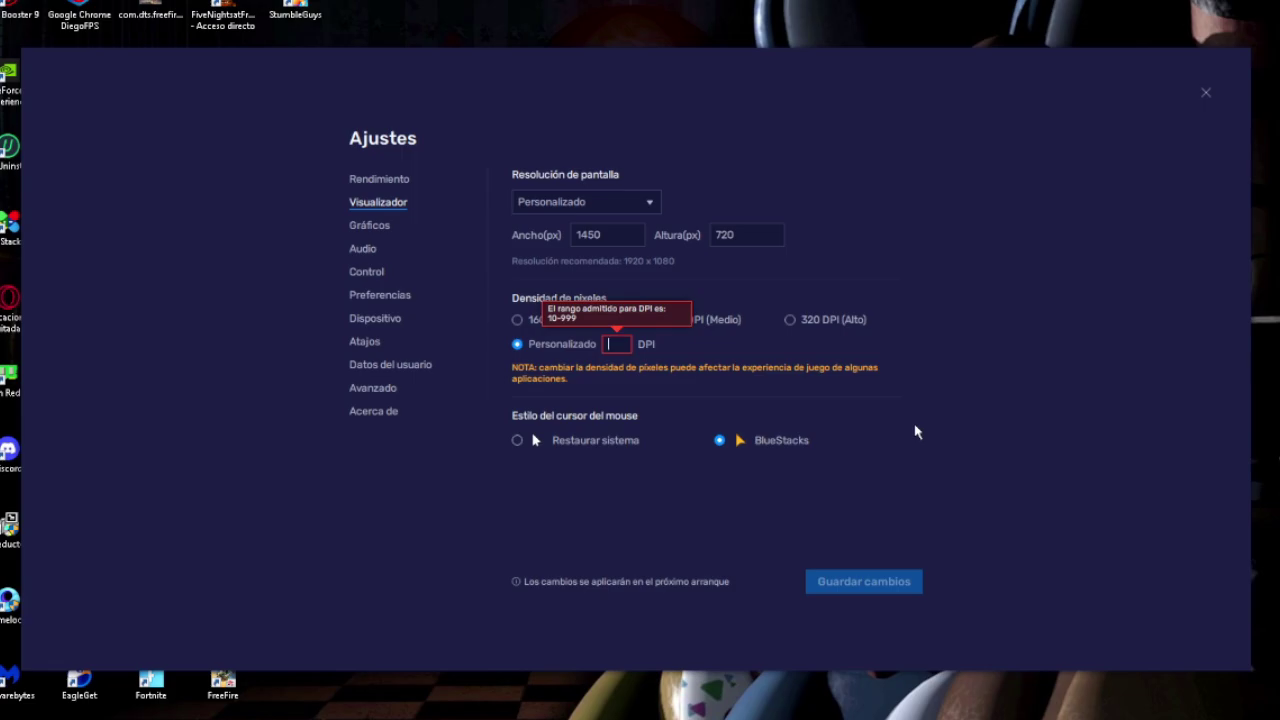
click(790, 320)
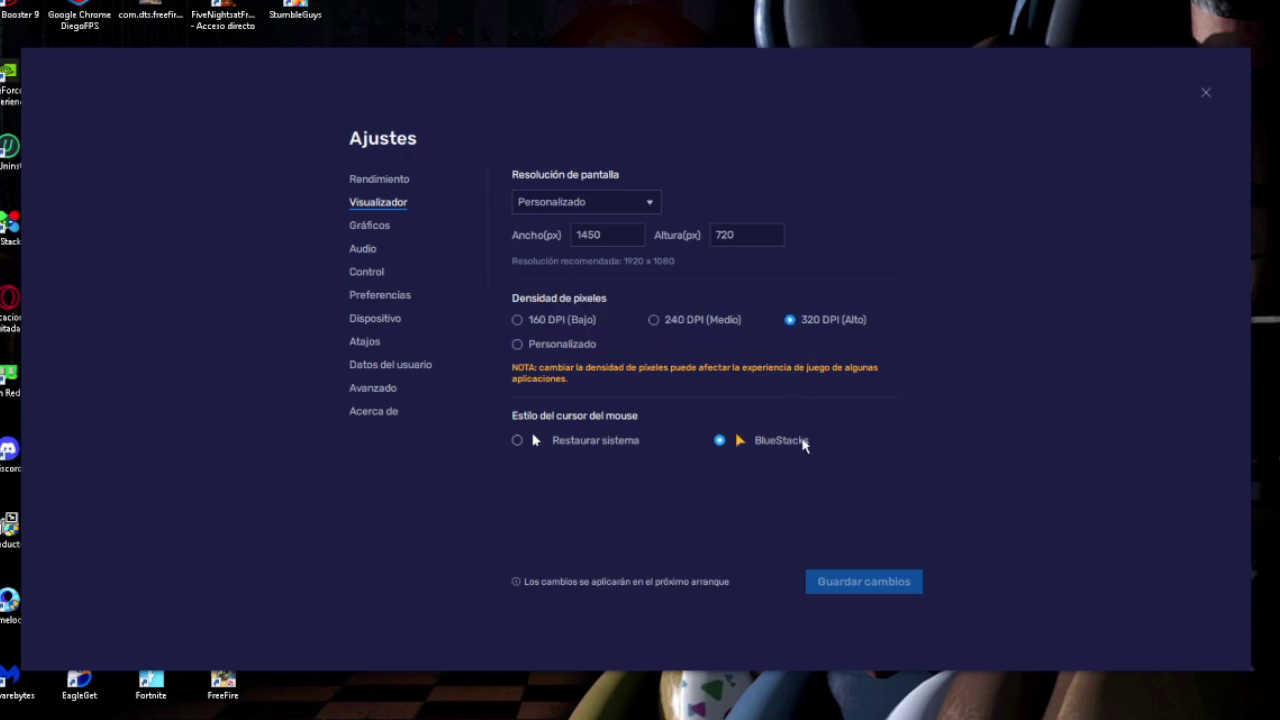
- Set the mouse cursor style to Restaurar sistema and save the display changes
click(518, 442)
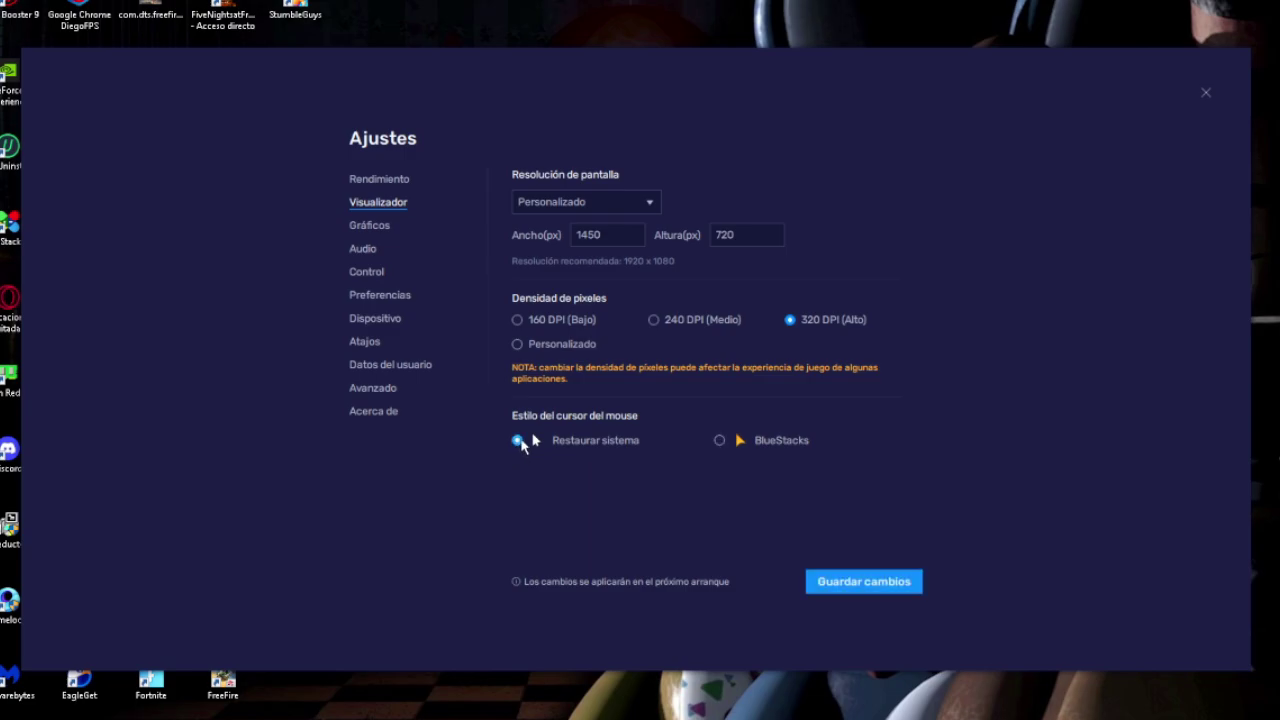
click(873, 588)
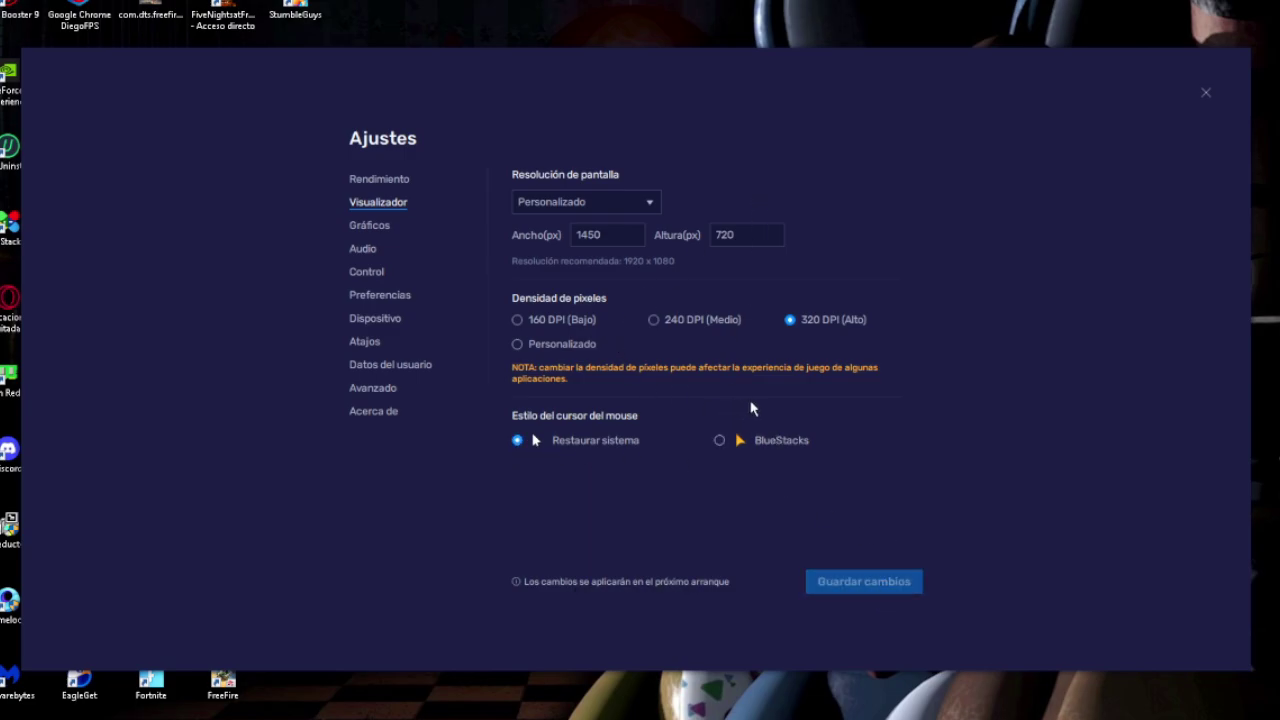
- View the graphics settings, close the settings and minimize the emulator to the desktop
click(372, 226)
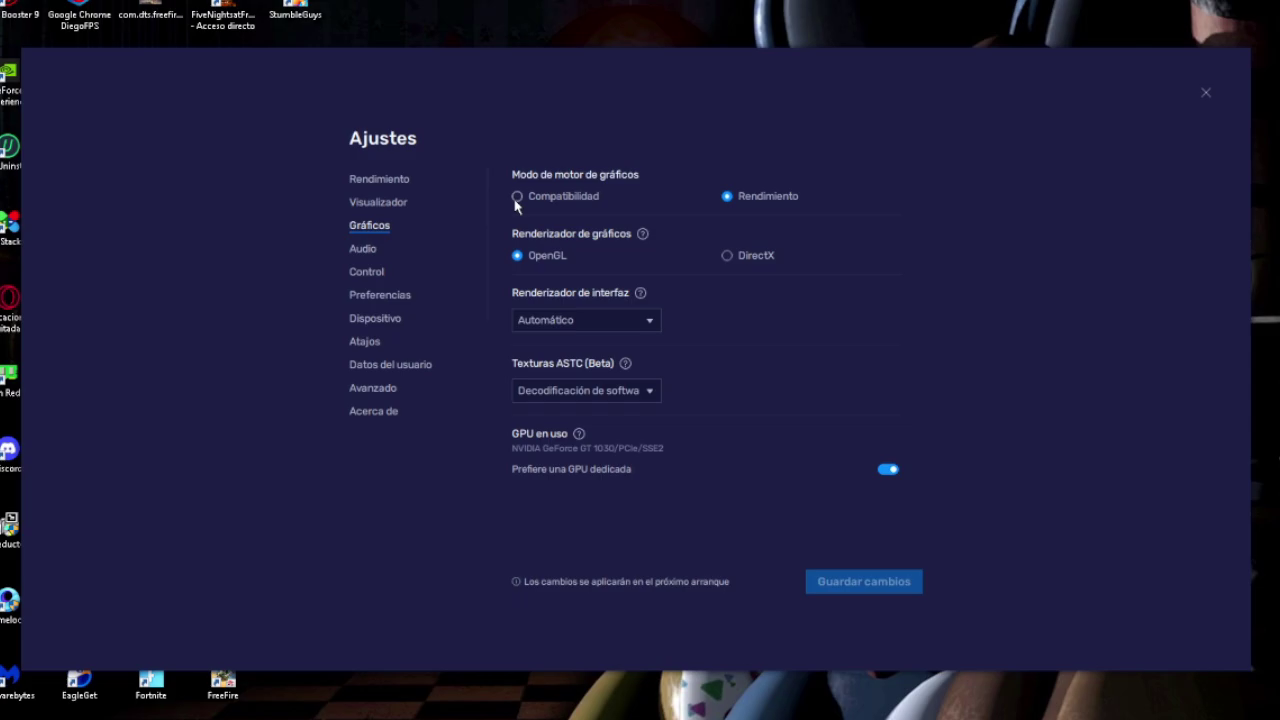
click(1206, 92)
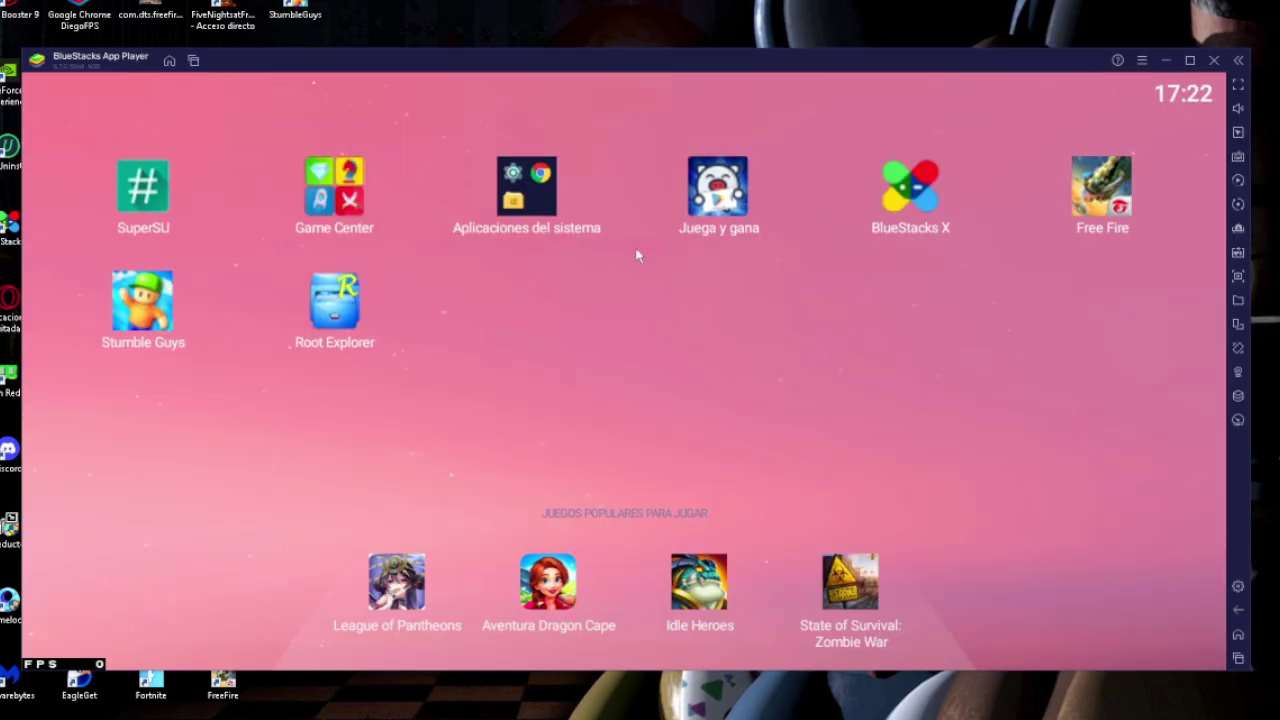
click(1164, 61)
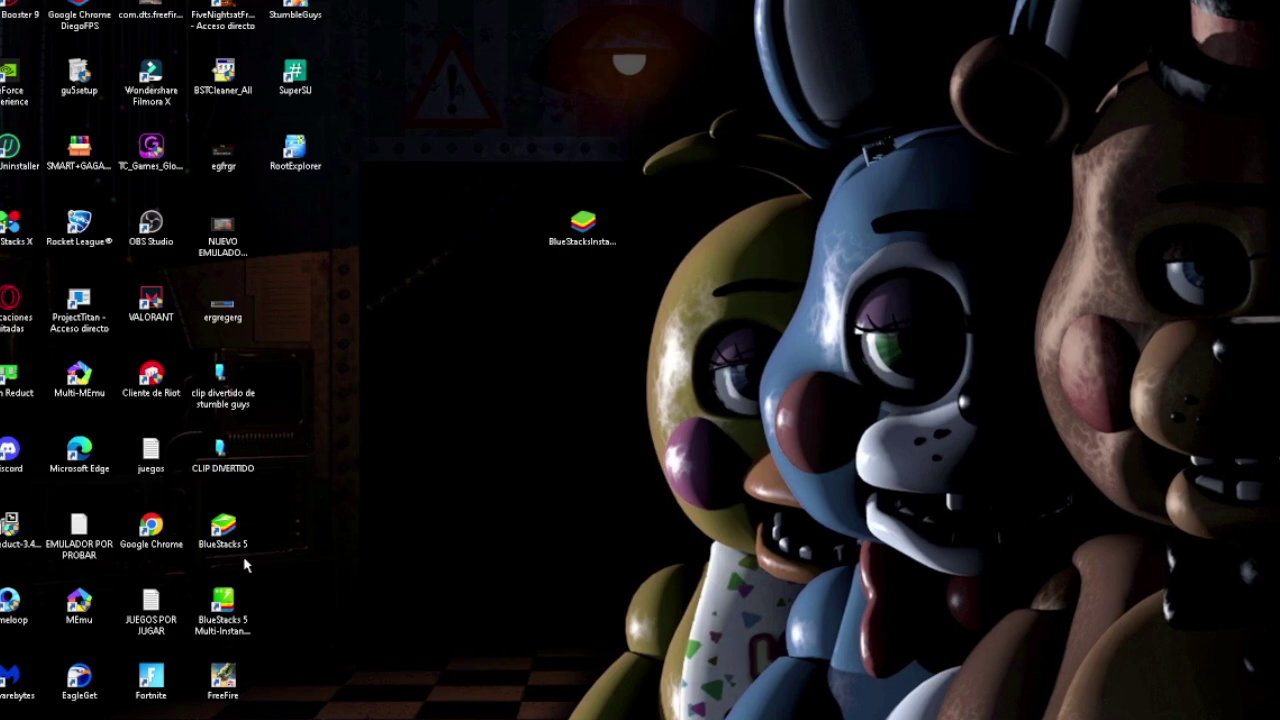
- Move the BlueStacks 5 Multi-Instance Manager shortcut beside the BlueStacks installer on the desktop, and open the manager briefly before closing it
drag(222, 606, 640, 220)
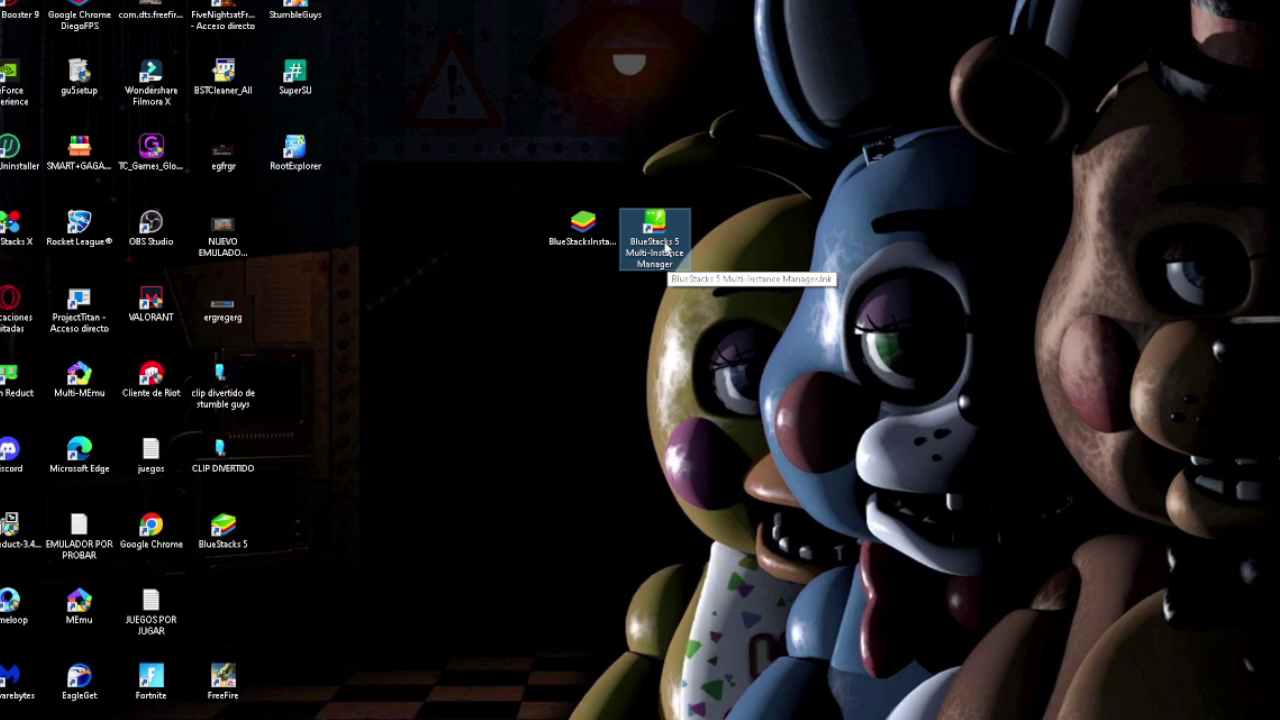
double_click(655, 240)
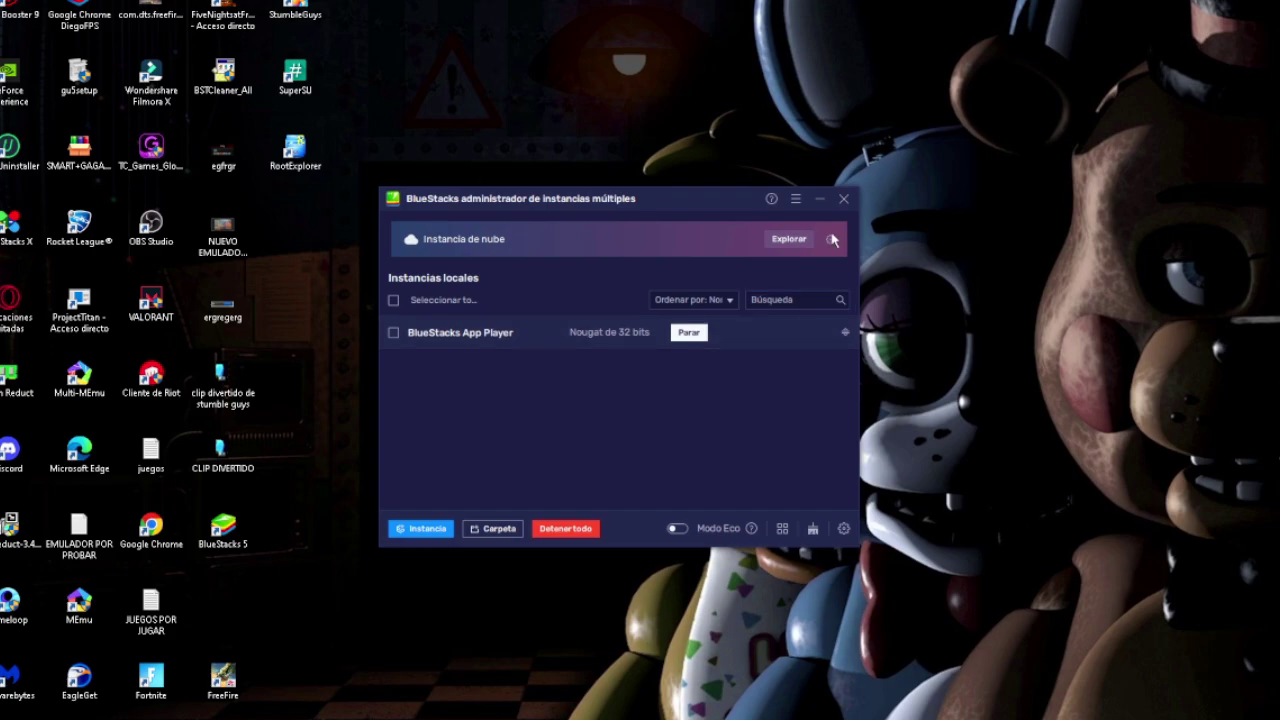
click(843, 198)
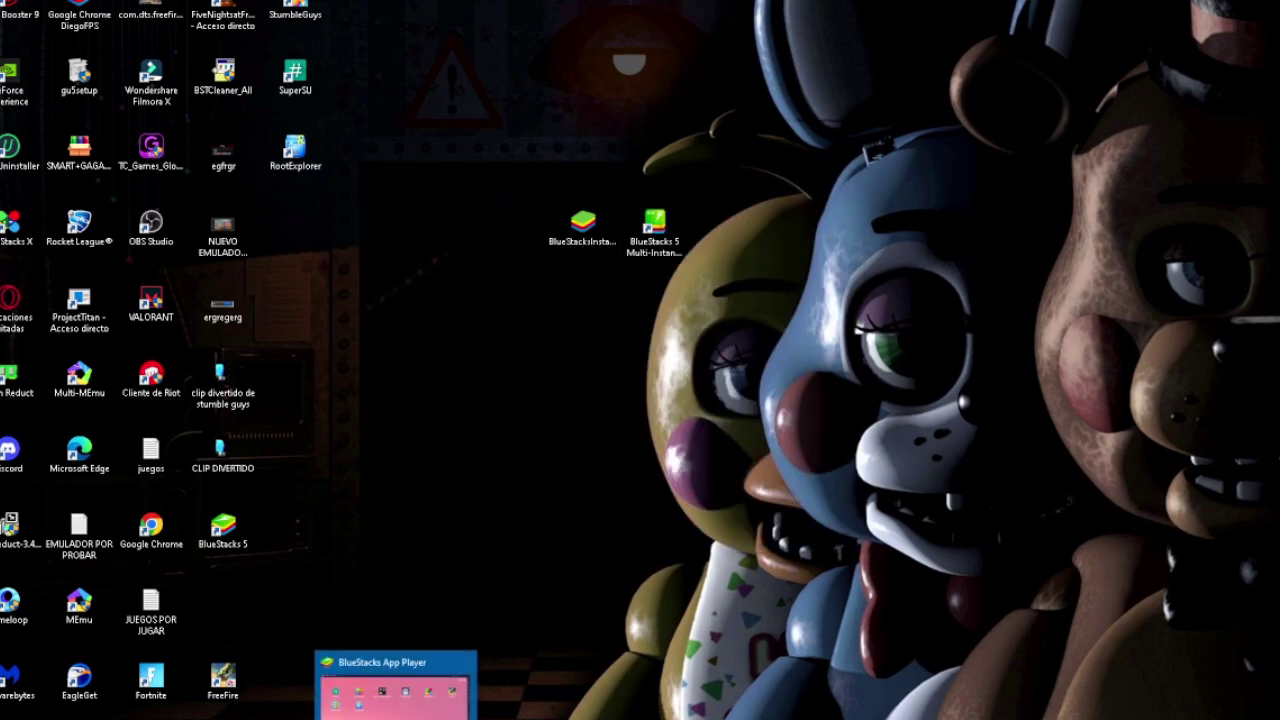
- Return to the emulator's settings and examine the graphics engine, renderer, texture and GPU settings, including the interface renderer options
click(438, 712)
click(1238, 588)
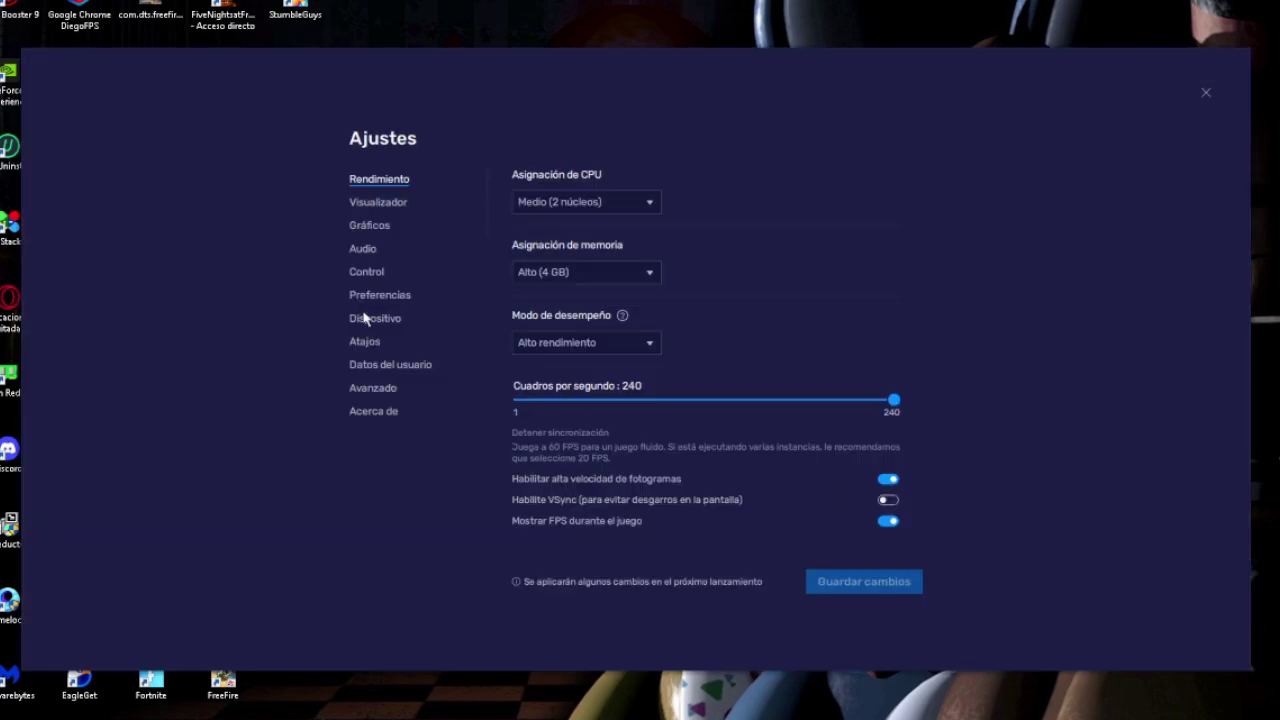
click(370, 228)
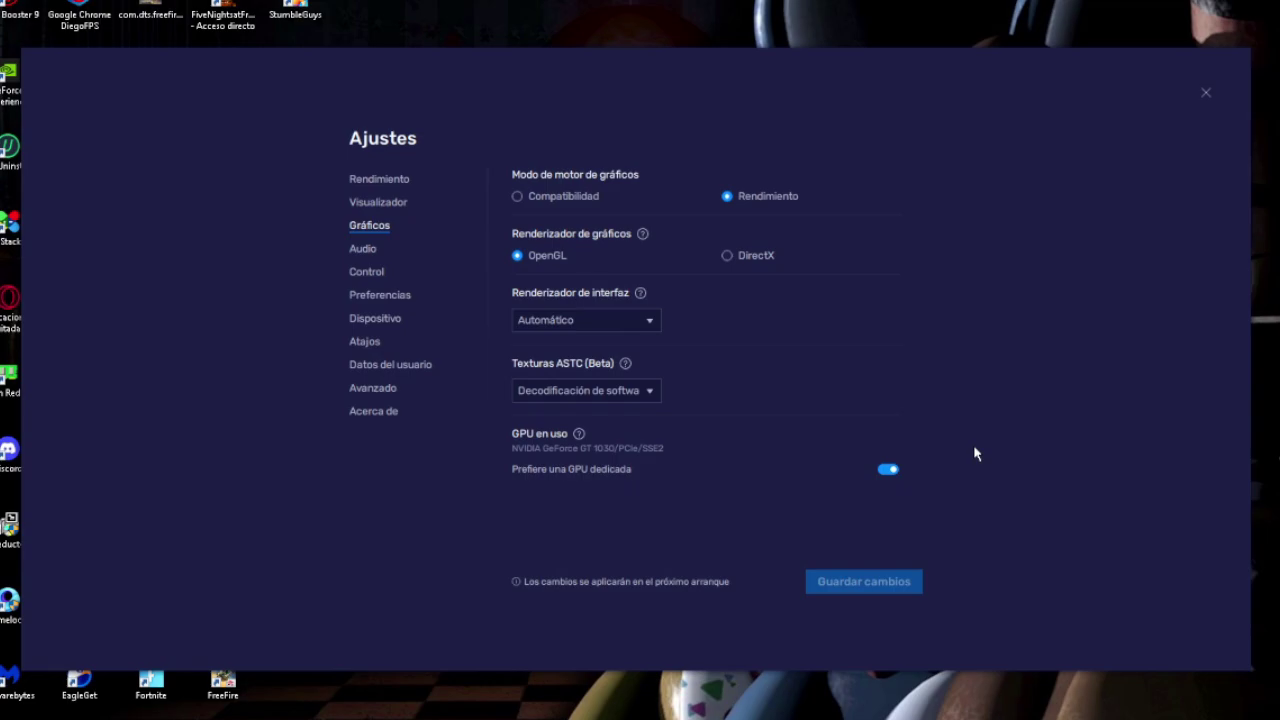
click(649, 321)
- Look through the audio, gamepad control, device, shortcut and about settings, and close the settings
click(365, 250)
click(378, 273)
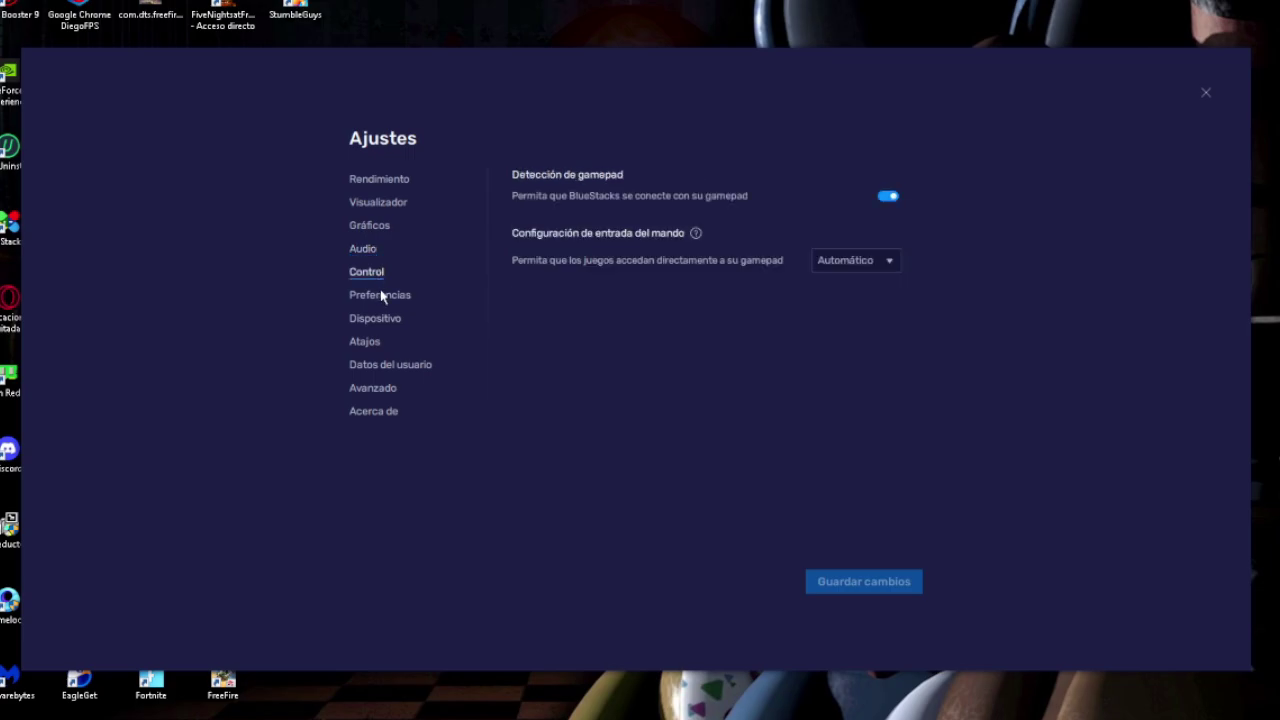
click(377, 318)
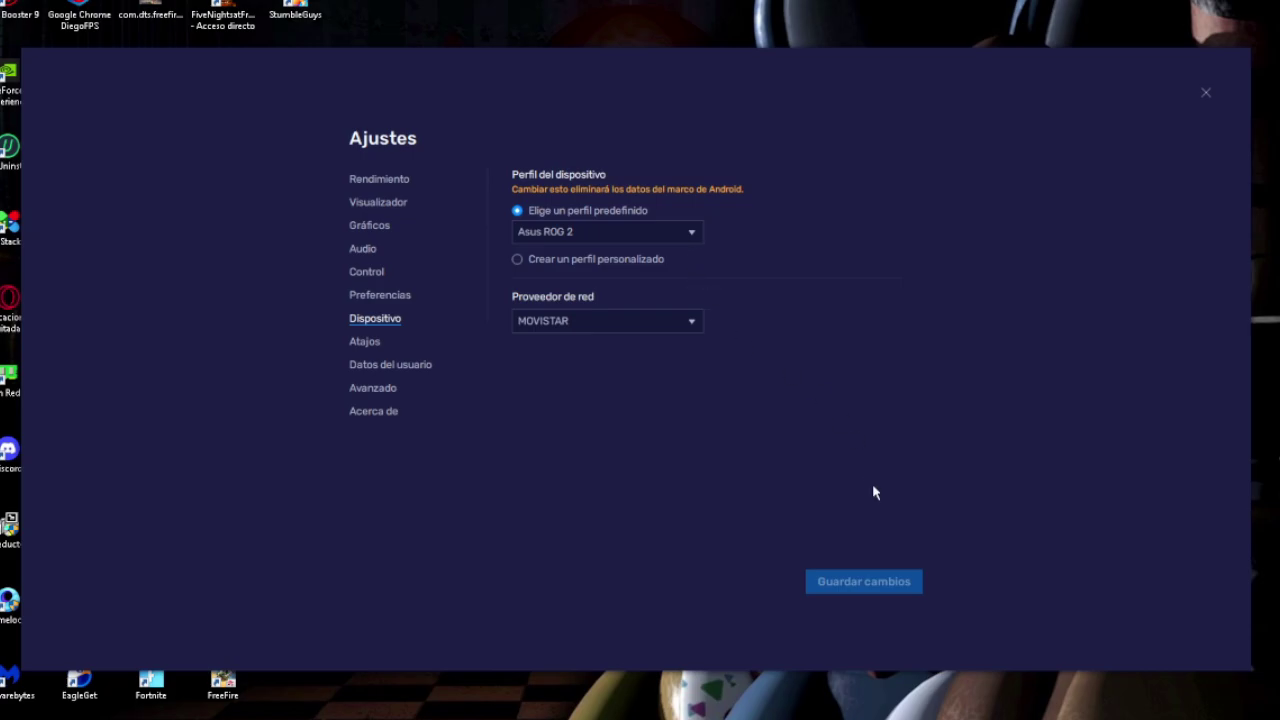
click(378, 343)
click(380, 412)
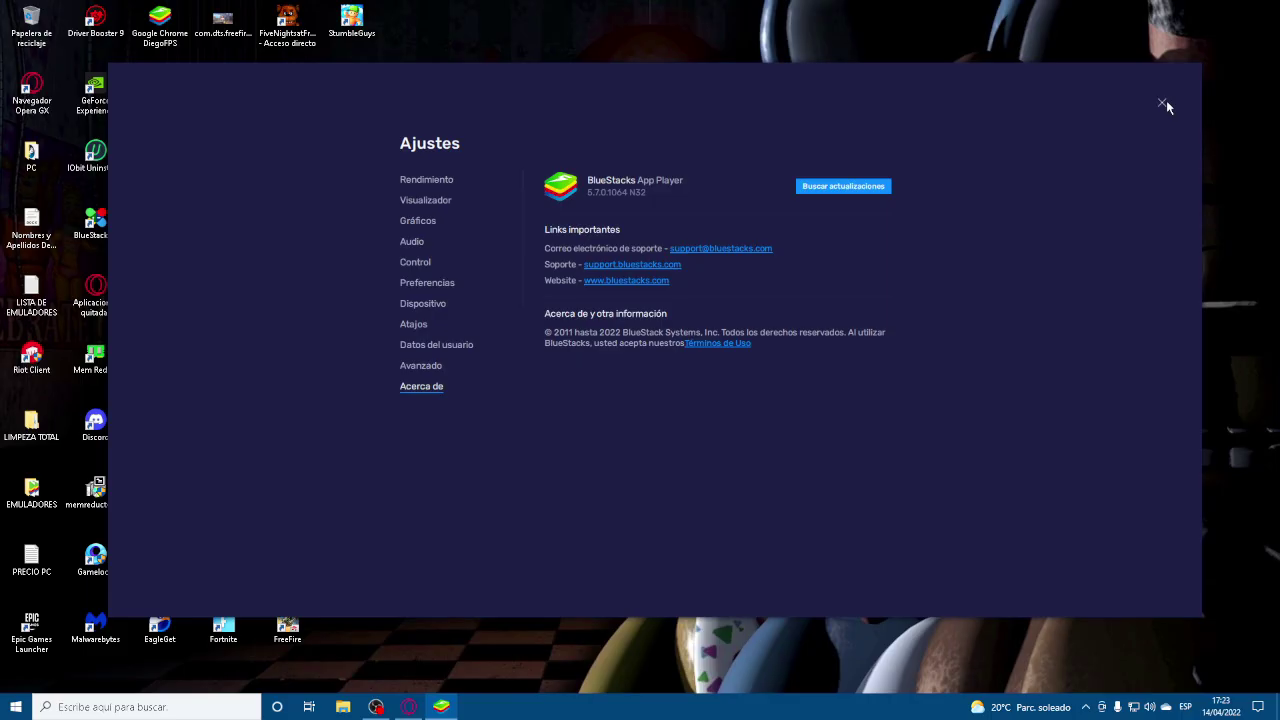
click(1166, 102)
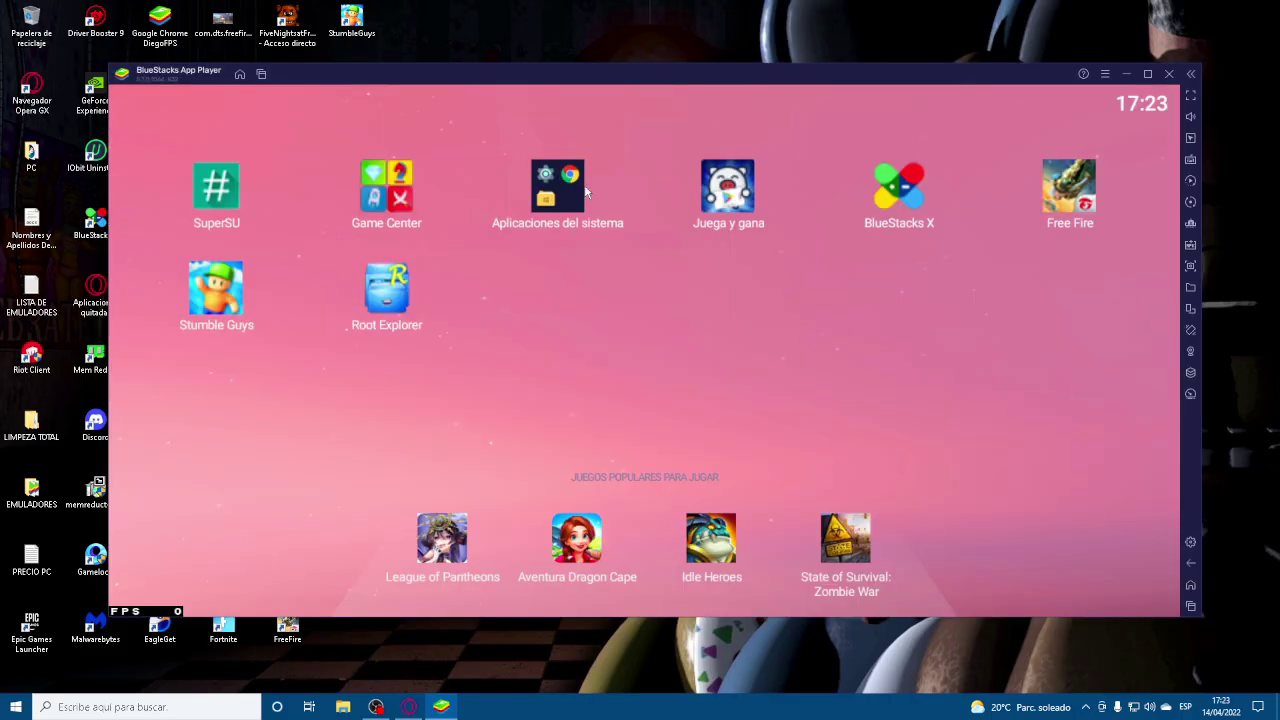
- Launch Free Fire and open the custom HUD layout from the game's control settings
click(1053, 196)
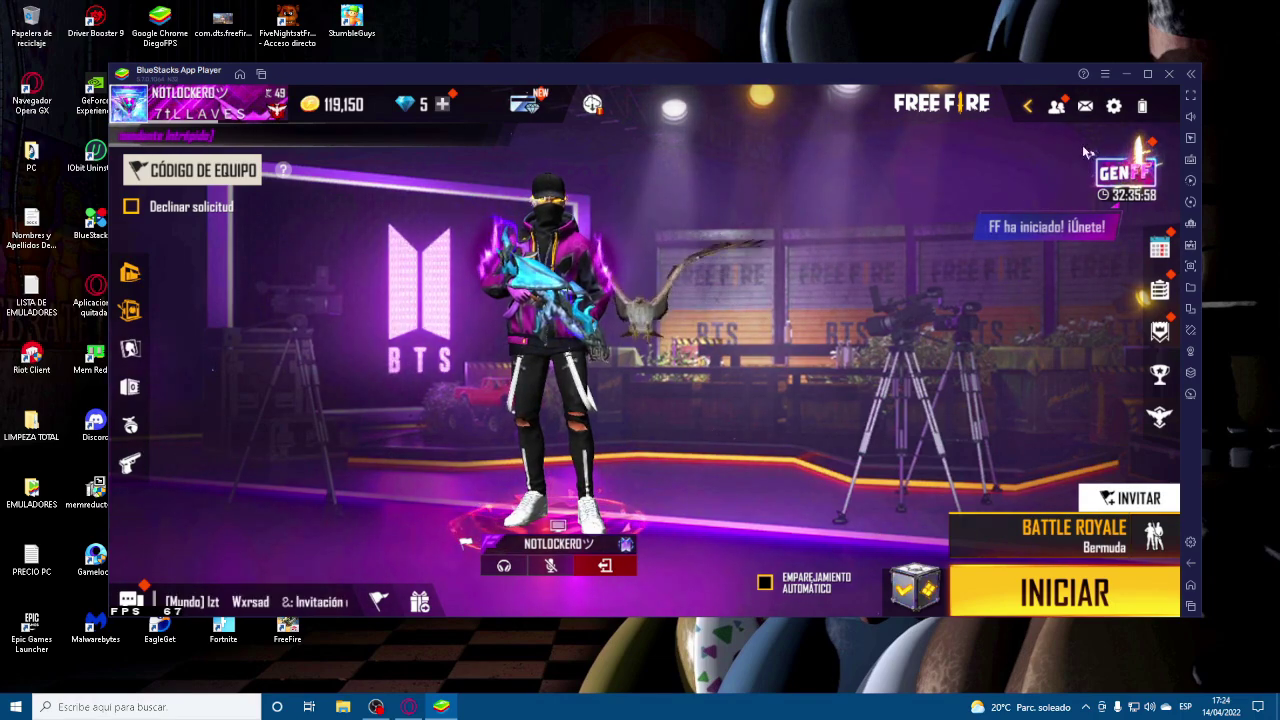
click(1113, 105)
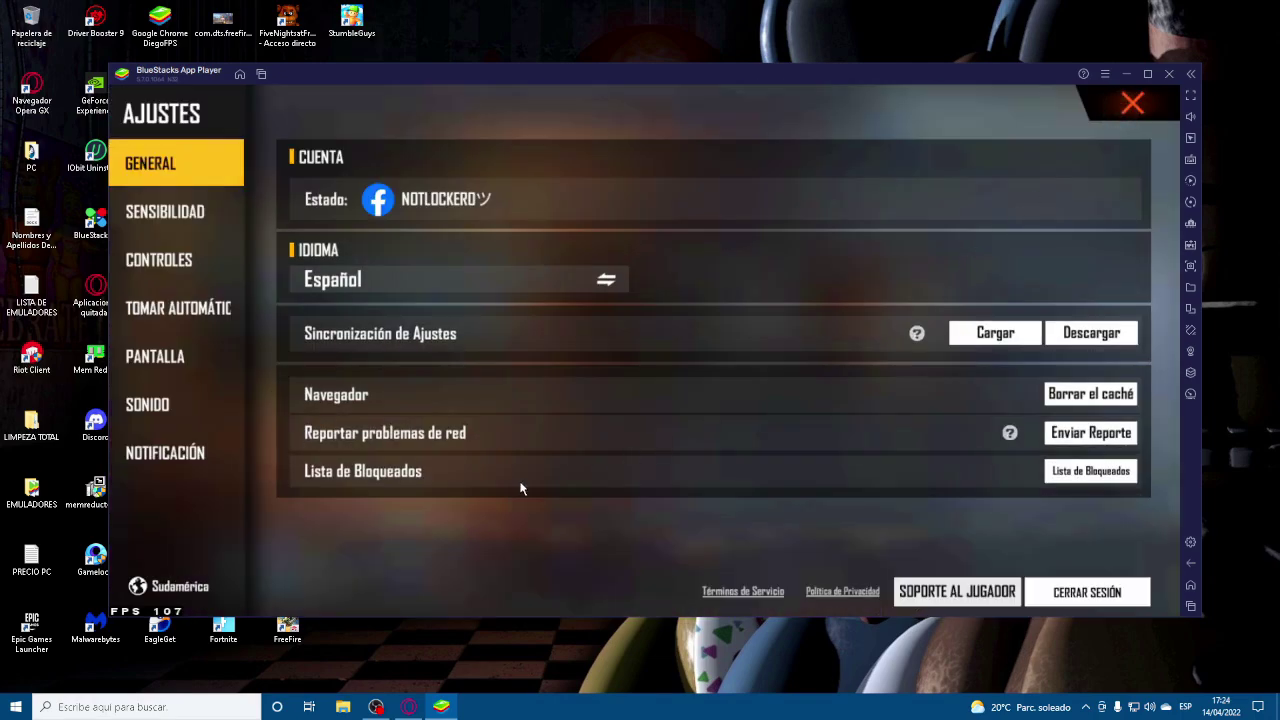
click(172, 264)
click(1092, 603)
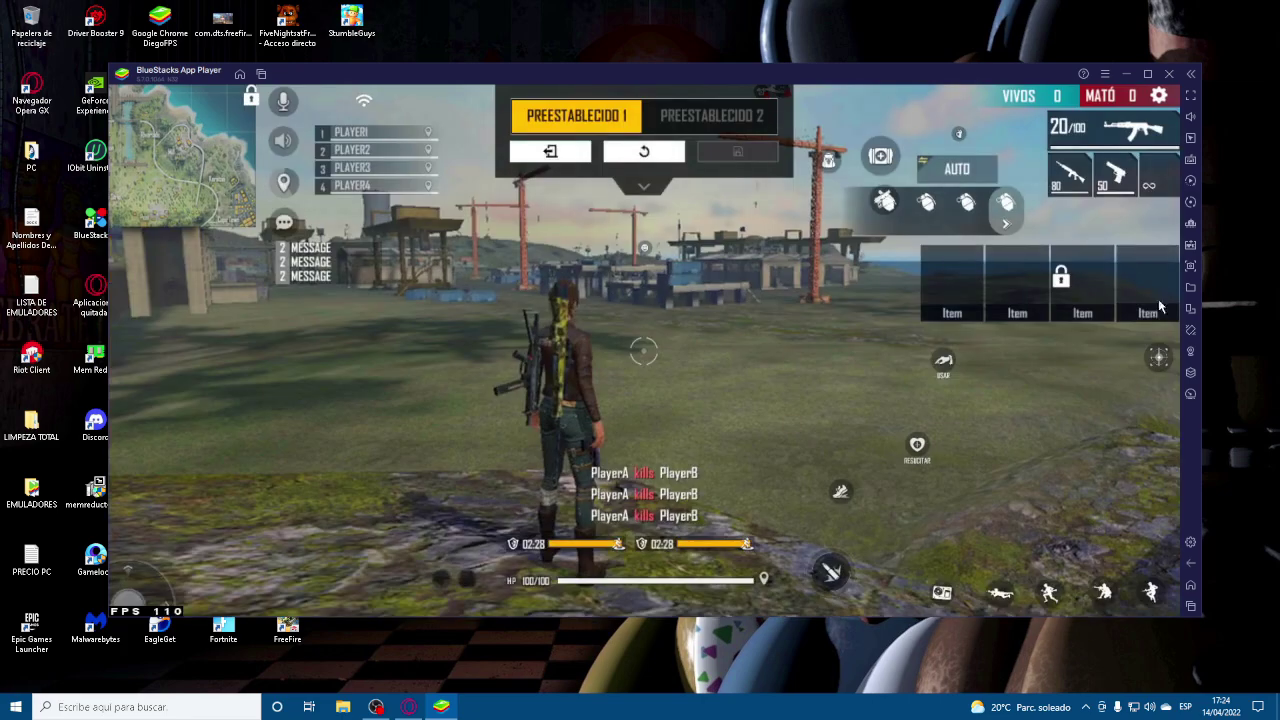
- Open the emulator's controls editor for the Standard scheme and examine the properties of the V aim, pan and shoot control
click(1190, 163)
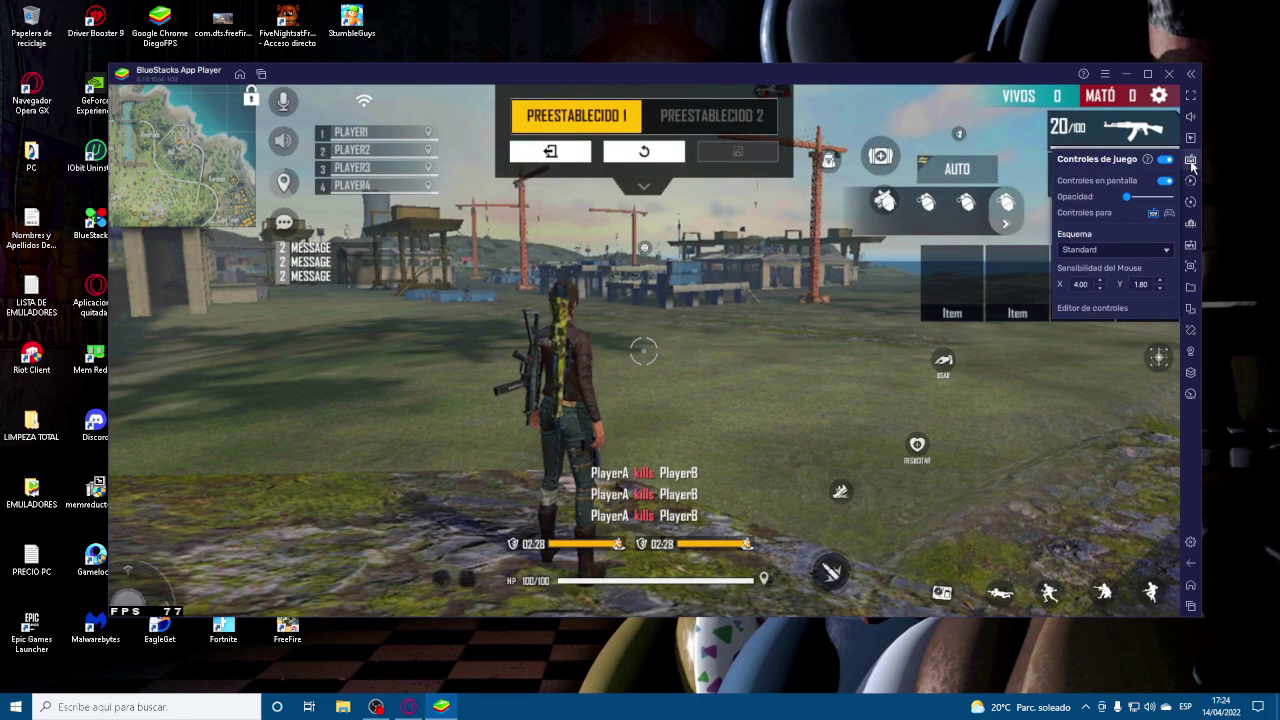
click(1092, 307)
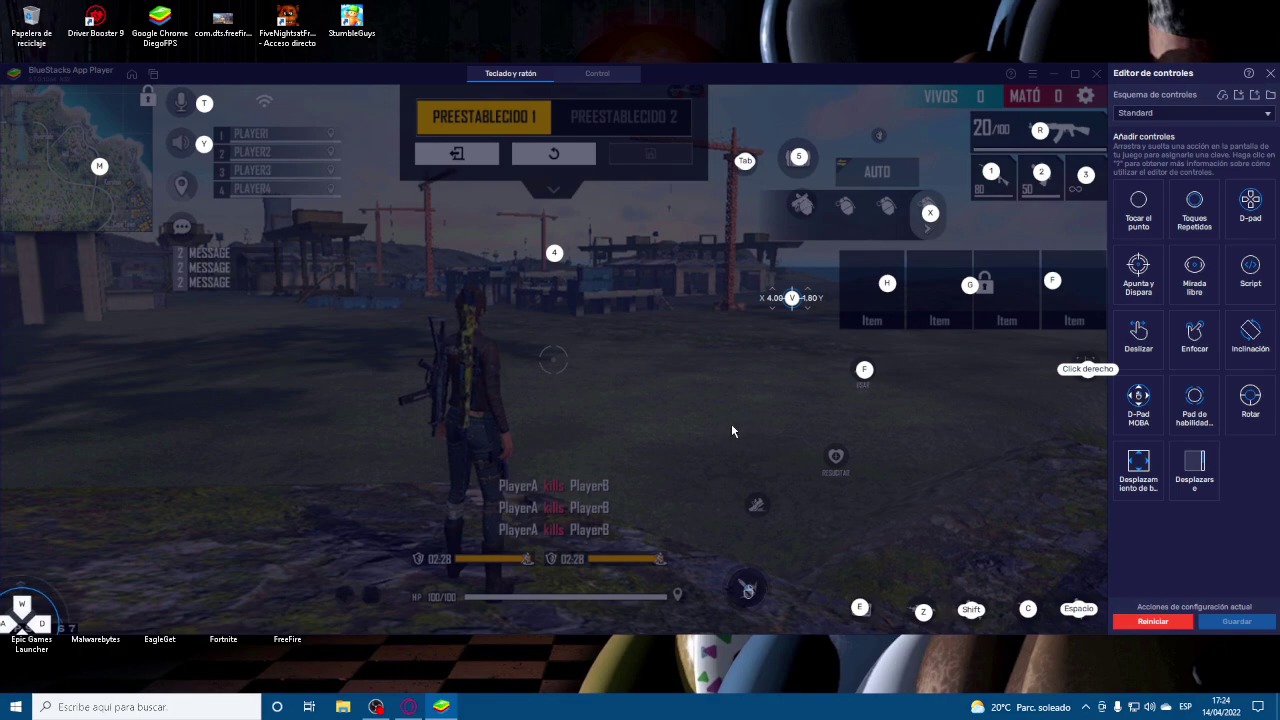
mouse_move(797, 311)
click(796, 311)
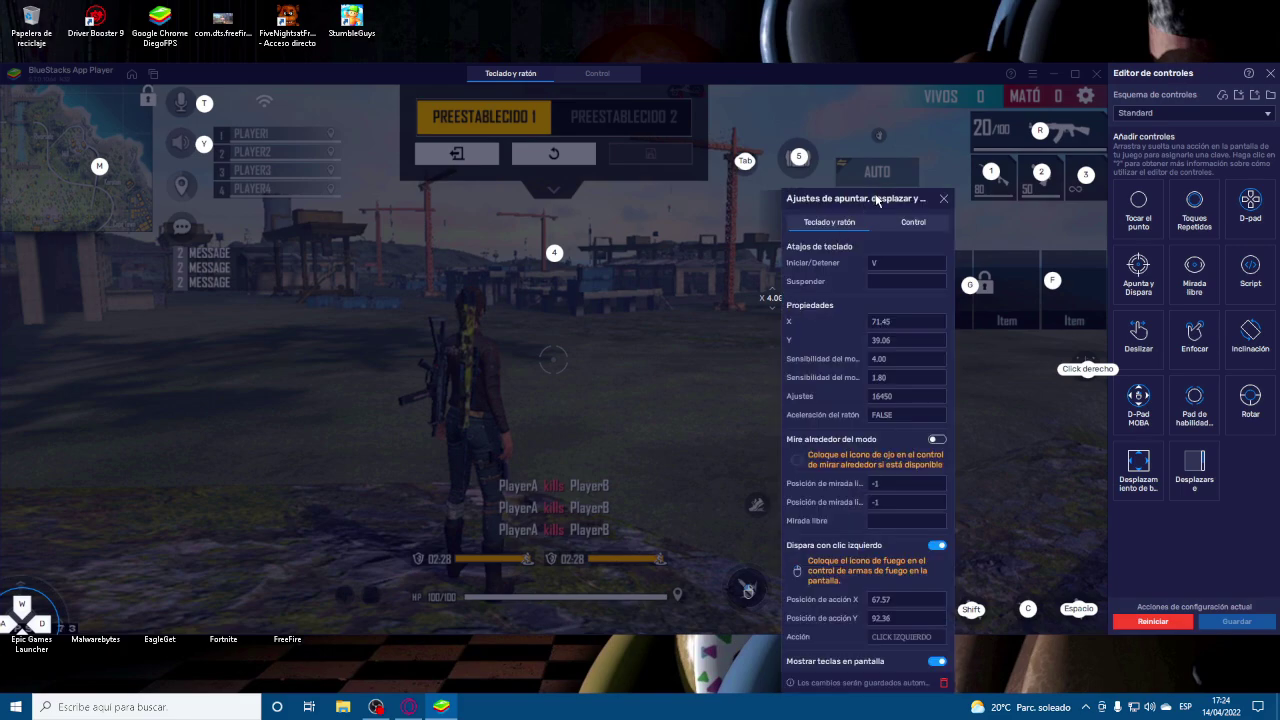
drag(872, 190, 587, 92)
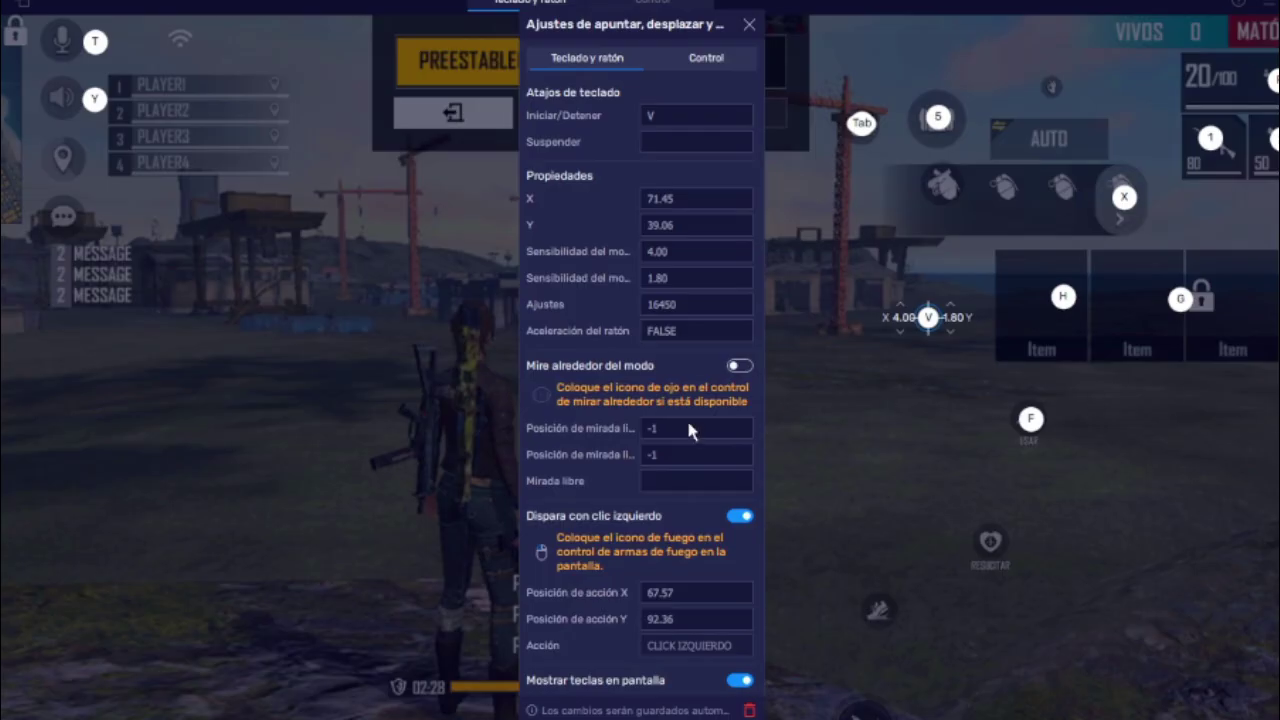
click(620, 398)
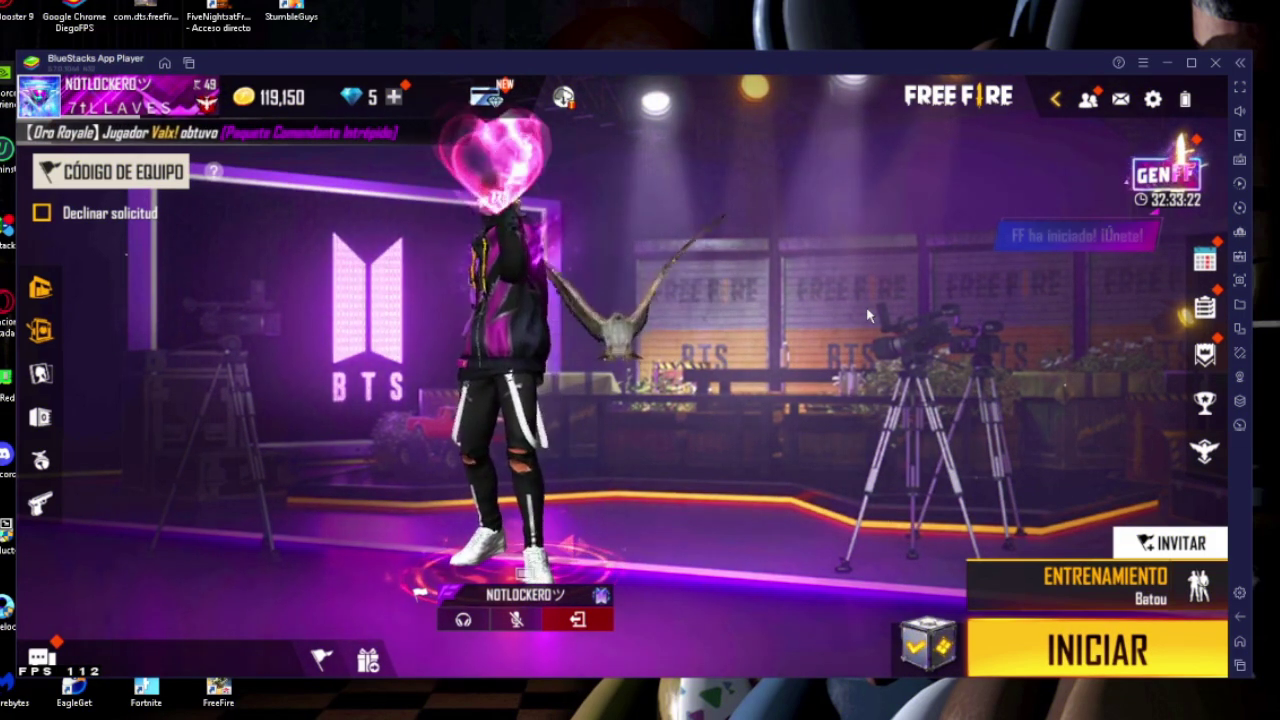
- Play emotes with the character in the Free Fire lobby
click(568, 314)
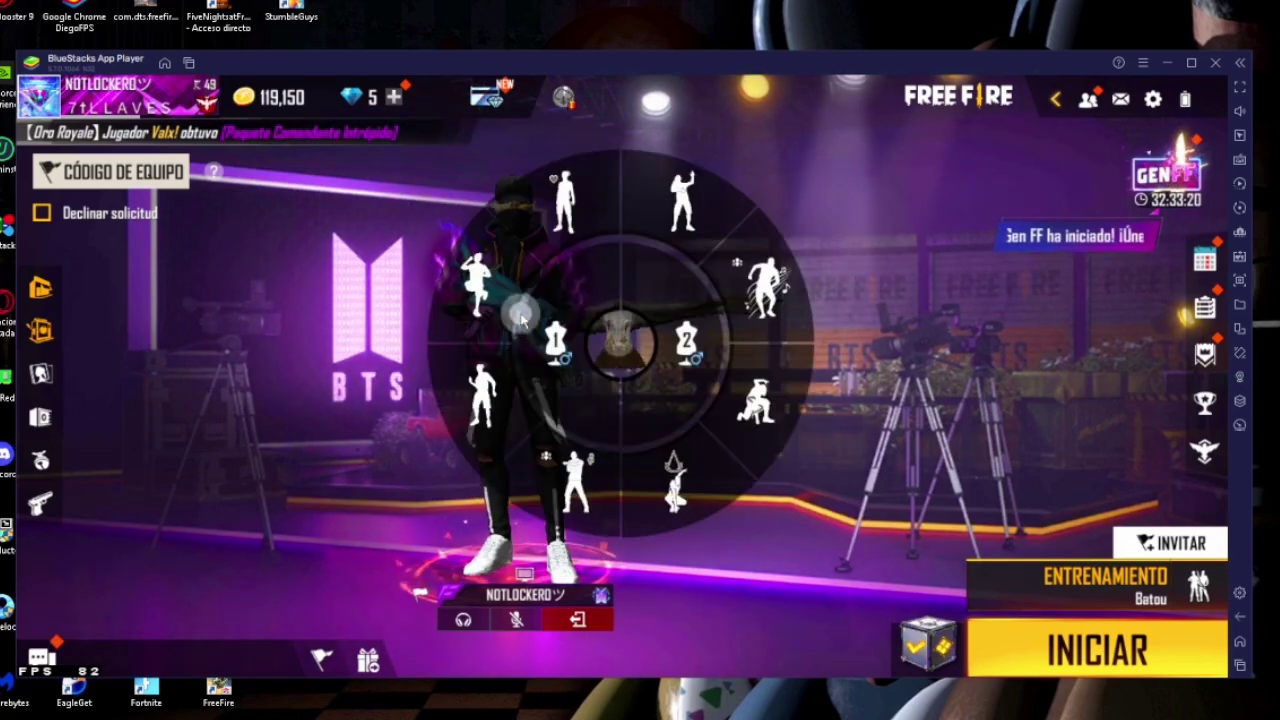
click(1027, 349)
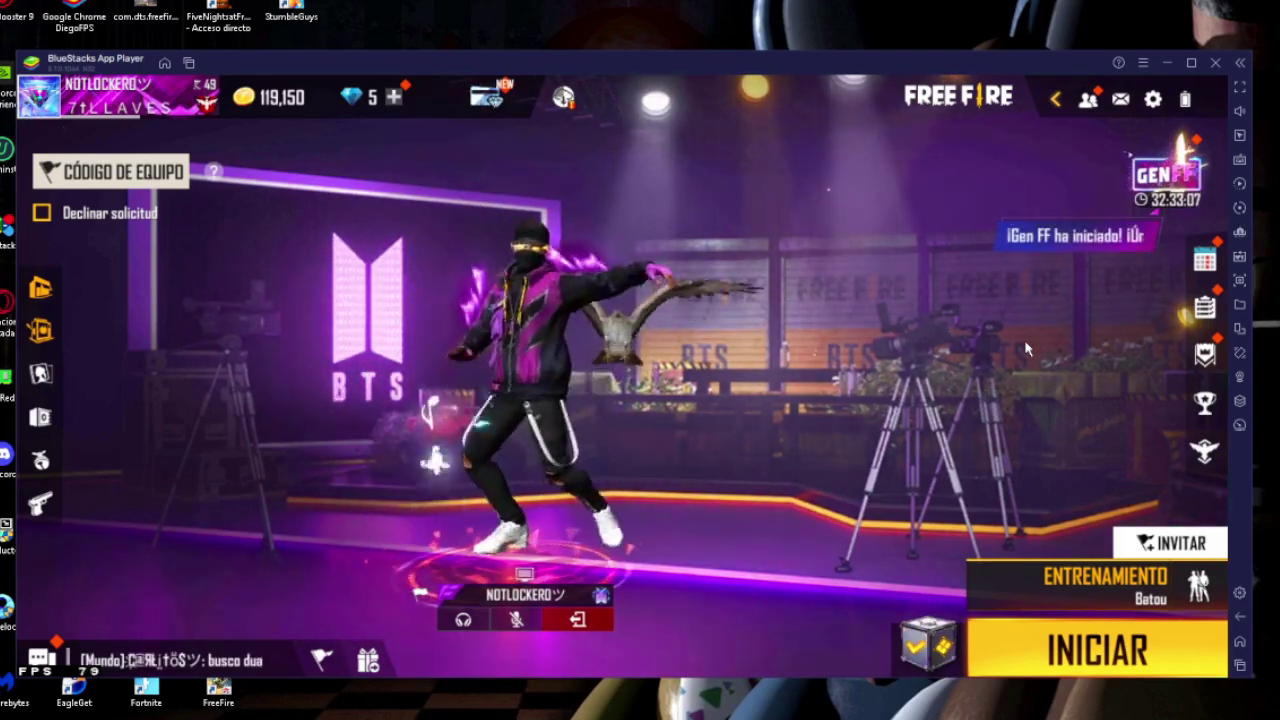
click(547, 322)
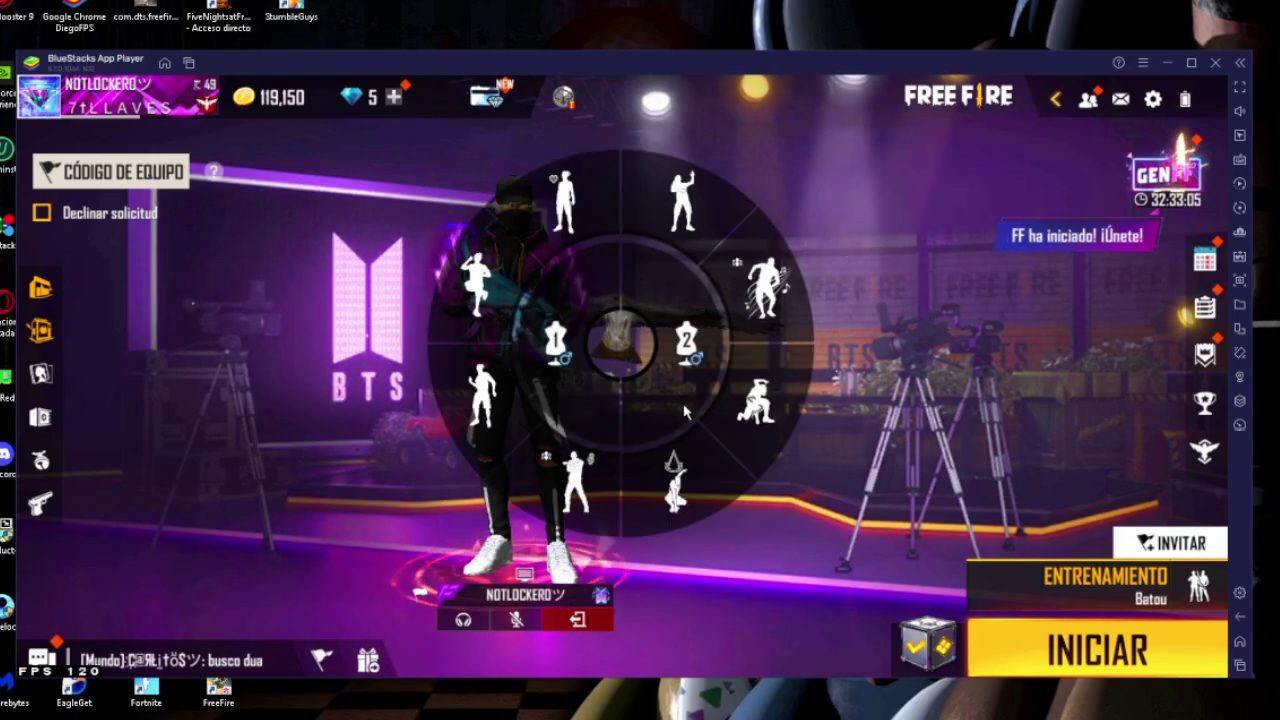
click(757, 400)
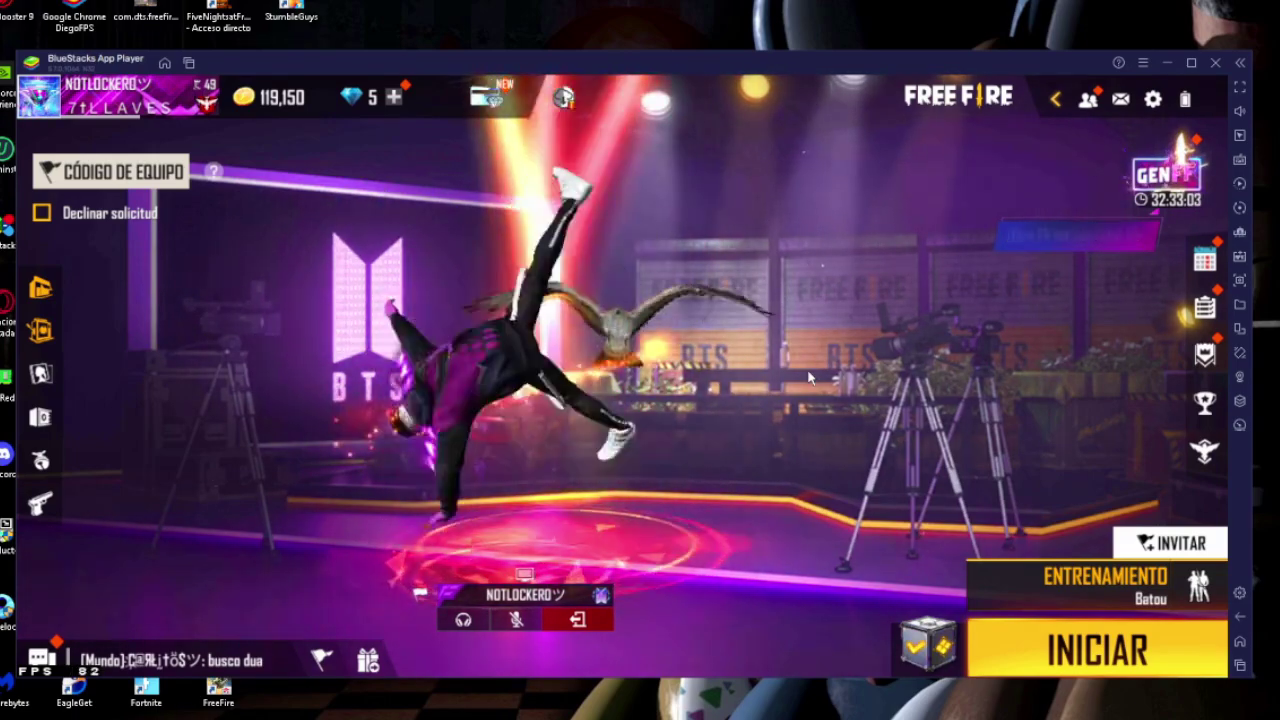